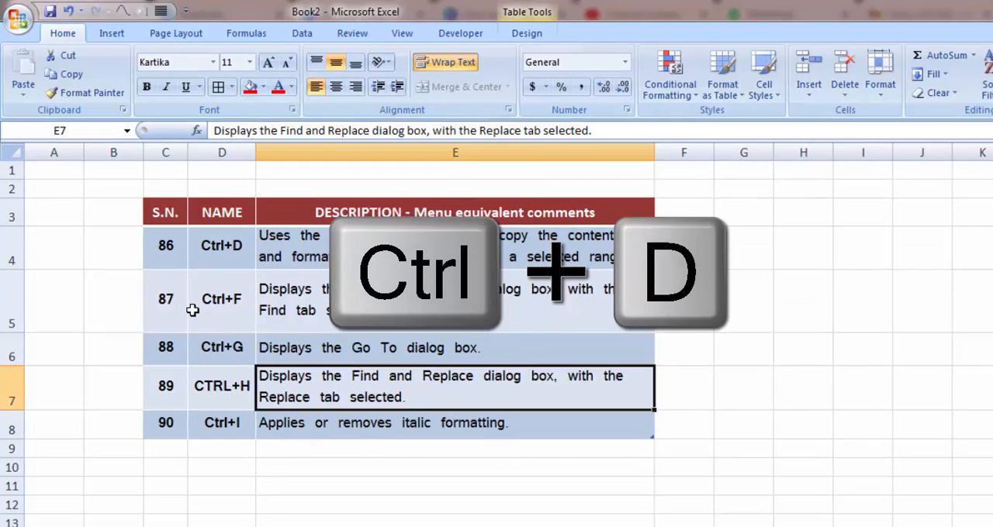
In the Topics workbook, enter the formula =C3/200 in cell D3 and format it as a percentage.
key(alt+Tab)
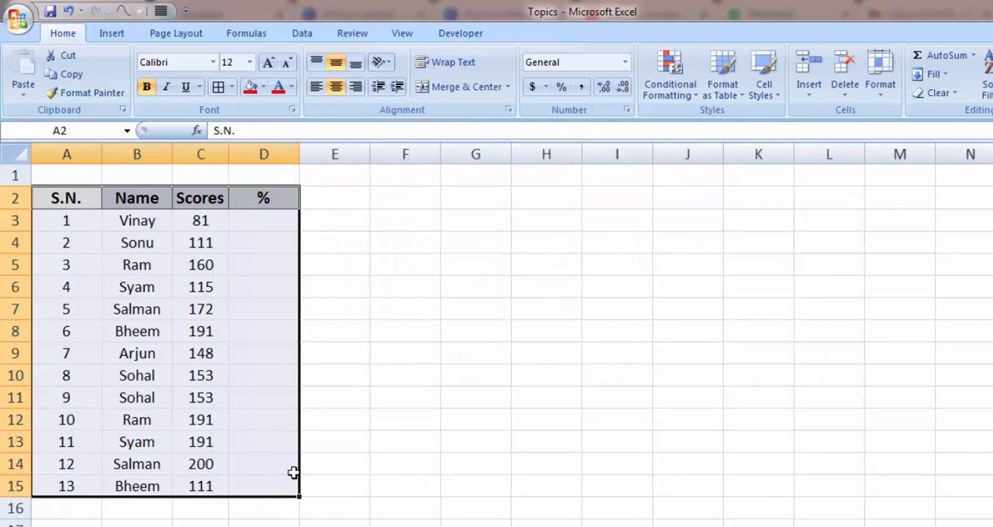
key(Down)
key(Right)
key(Right)
key(Right)
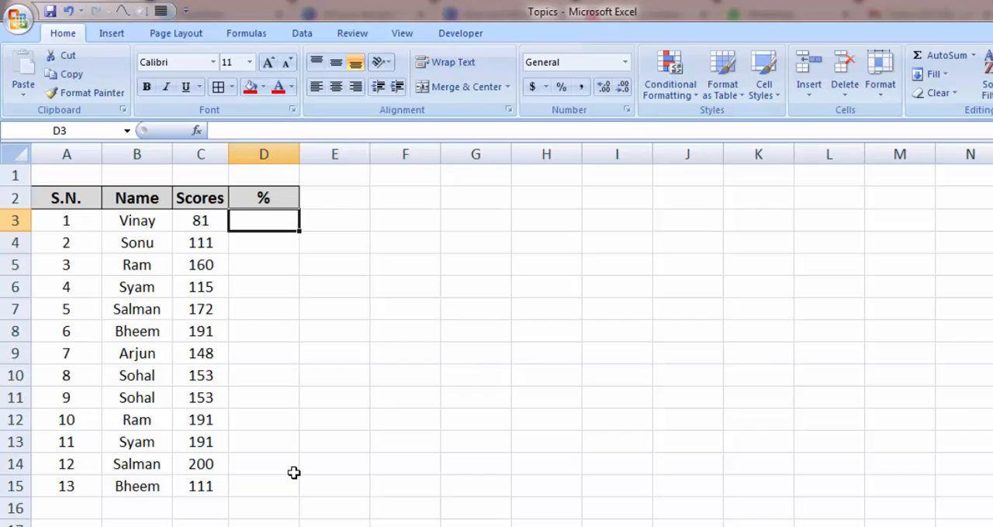
key(Down)
key(Up)
key(Left)
key(Right)
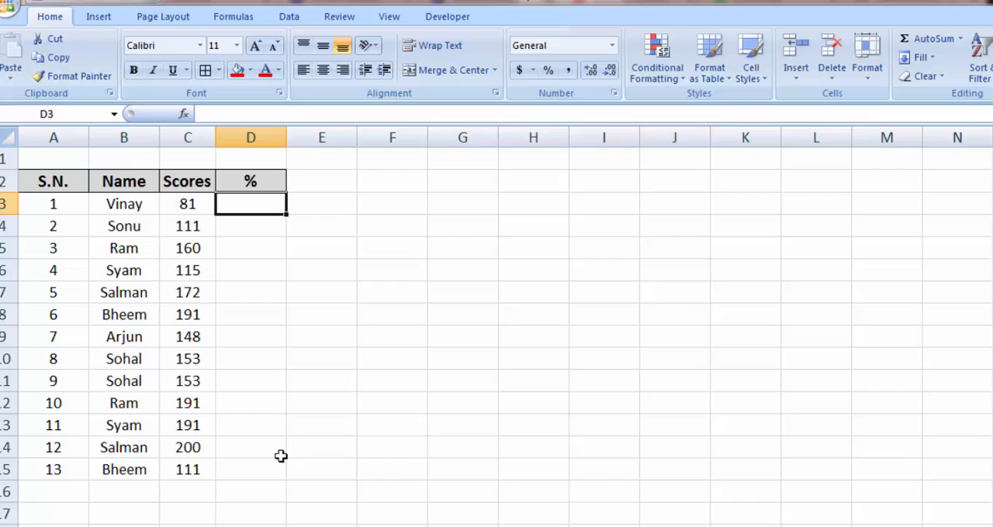
text(=)
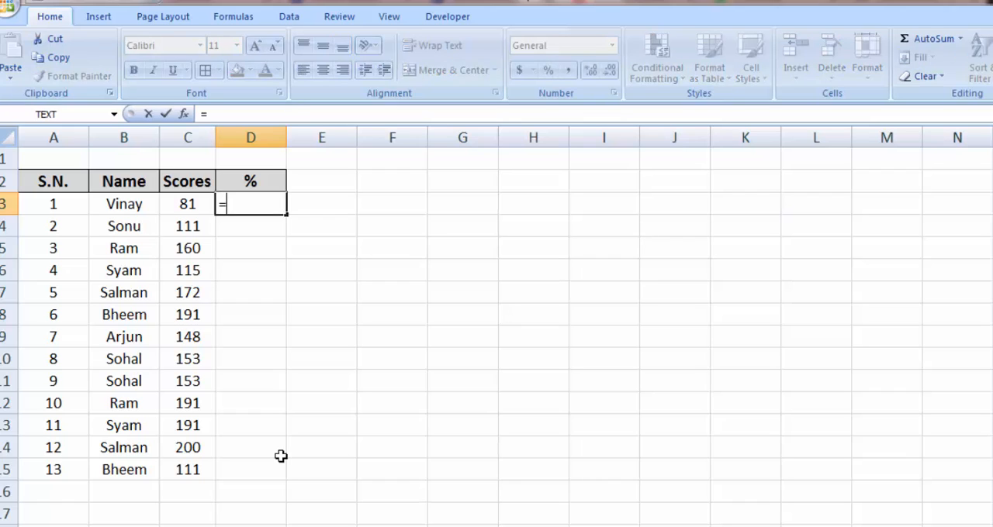
key(Left)
text(/)
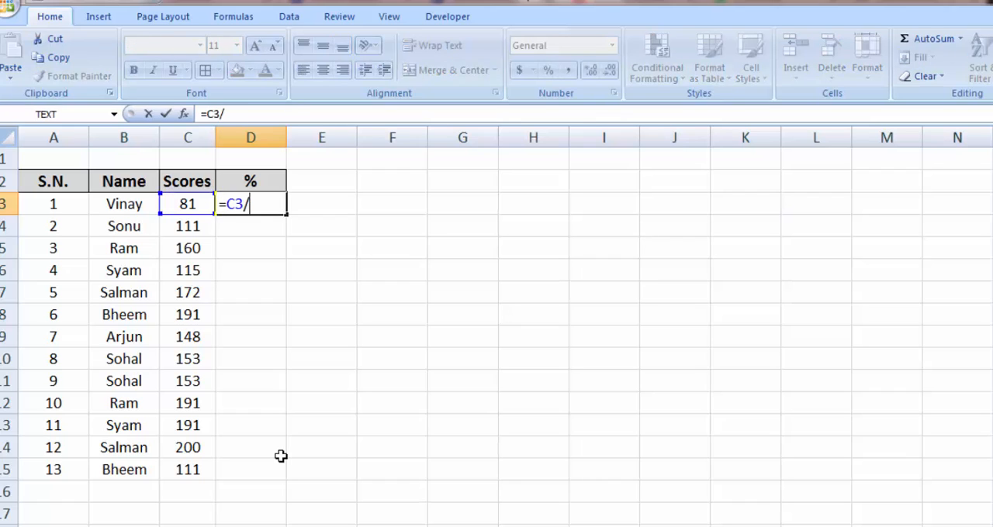
text(200)
key(Return)
key(Up)
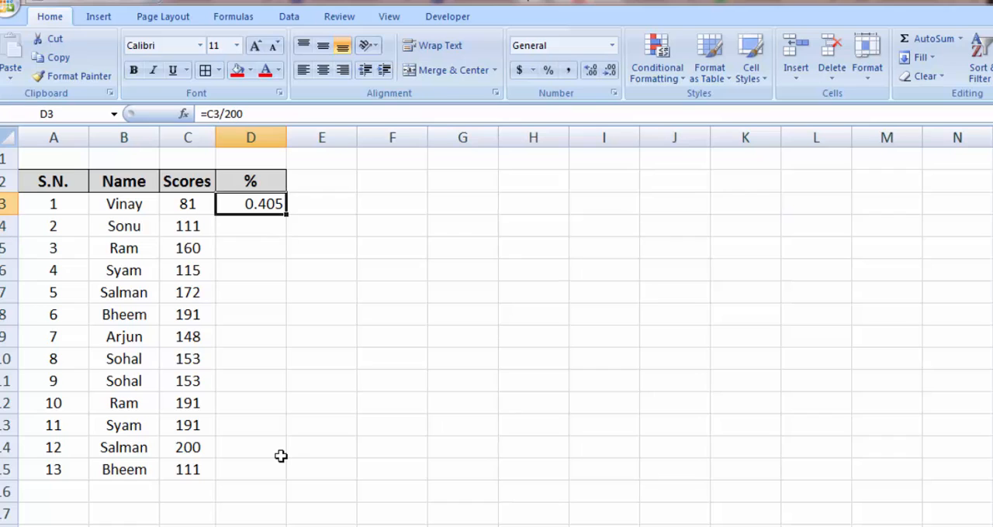
key(ctrl+shift+5)
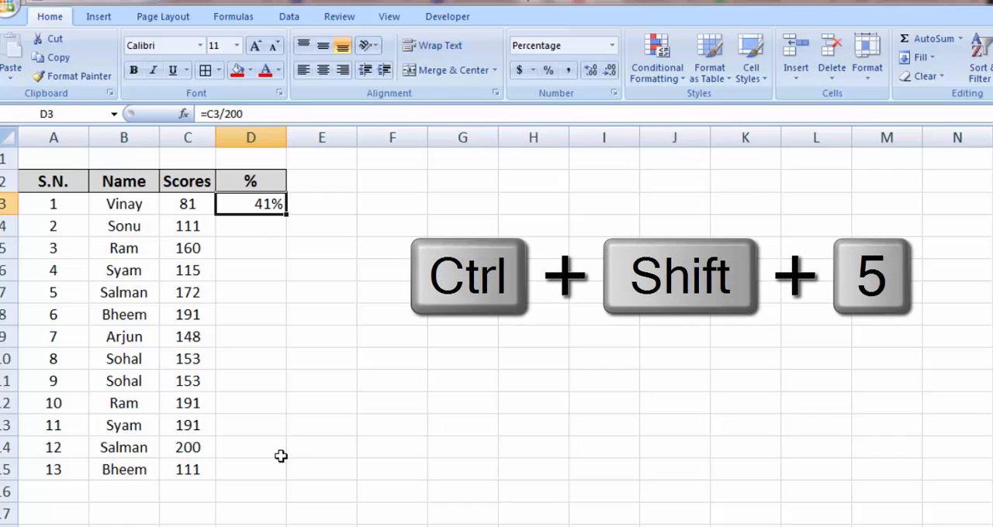
Fill the percentage formula from D3 down through cell D15.
key(Right)
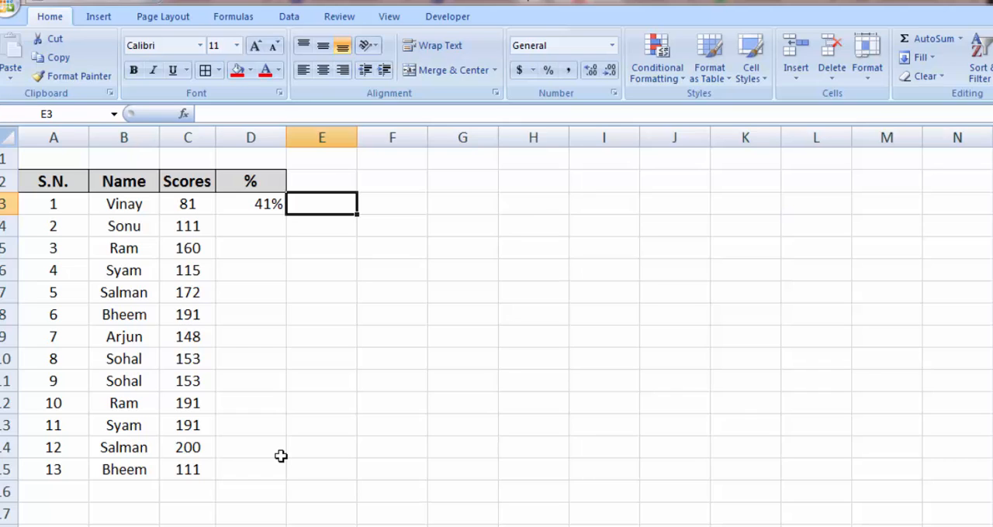
key(Left)
key(Left)
key(ctrl+Down)
key(Right)
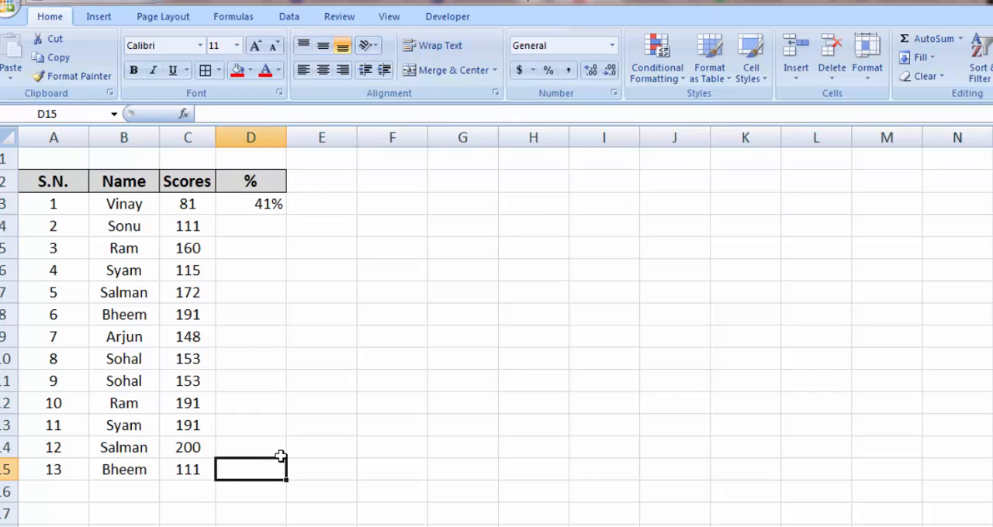
key(ctrl+shift+Up)
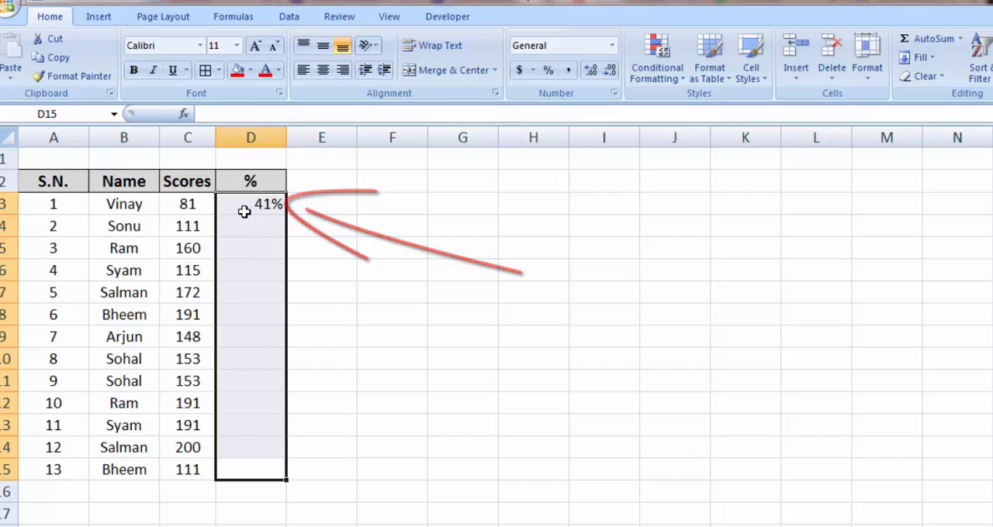
key(ctrl+d)
Apply a gray theme fill color to cell D3.
click(332, 245)
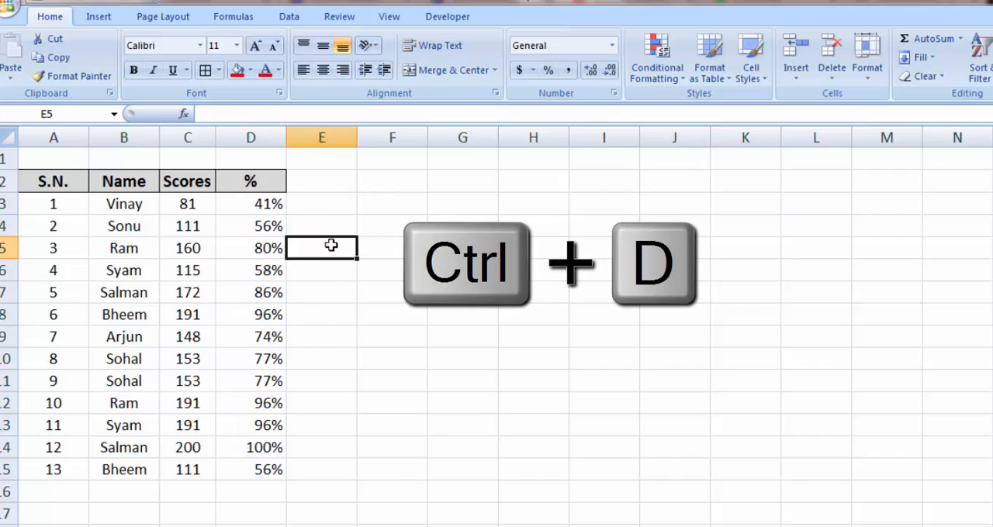
key(Left)
key(Up)
Fill the gray formatting and formula of D3 down the % column to D15.
key(Up)
key(alt+h)
key(h)
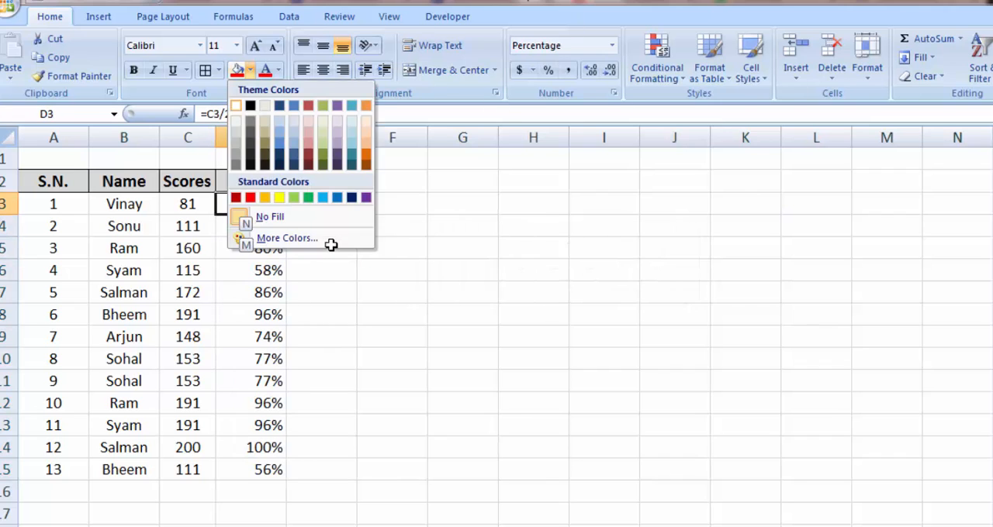
key(Down)
key(Down)
key(Down)
key(Down)
key(Return)
key(Down)
key(Up)
key(ctrl+shift+Down)
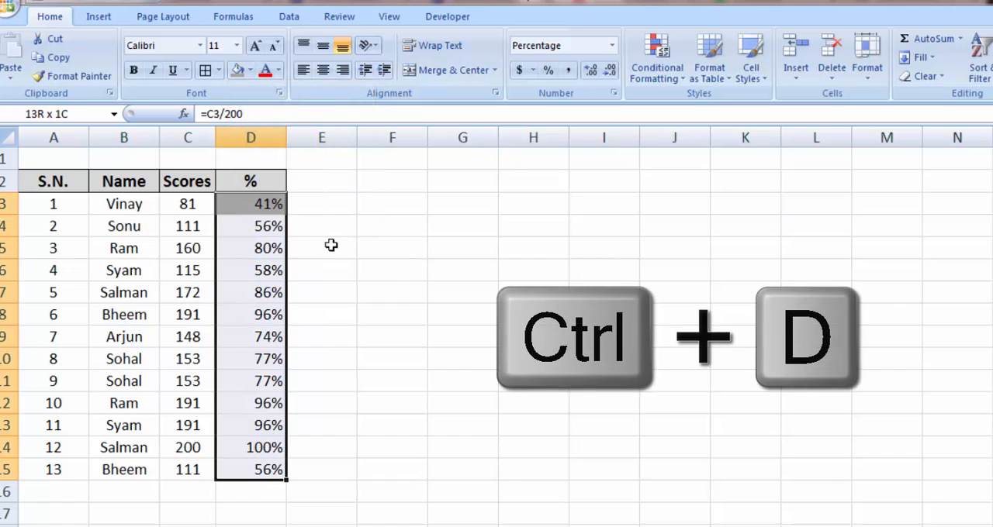
key(ctrl+d)
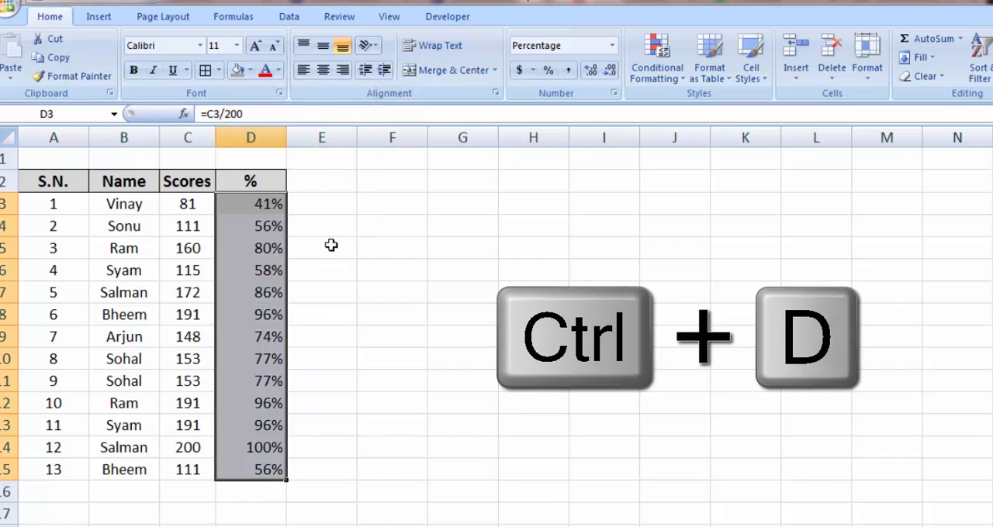
key(Down)
key(Down)
key(Down)
key(Down)
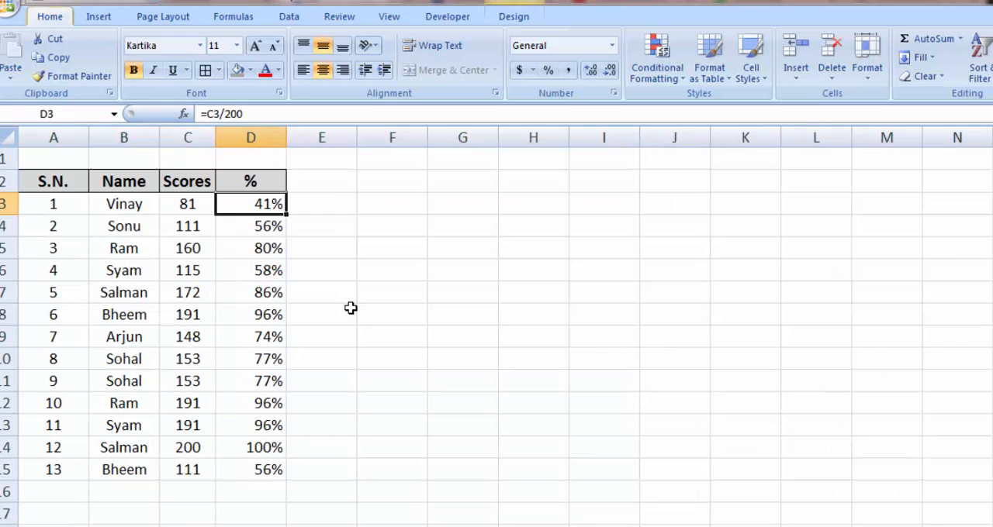
Find the name listed in the table's first data row, keeping the Find and Replace dialog beside the table.
key(ctrl+f)
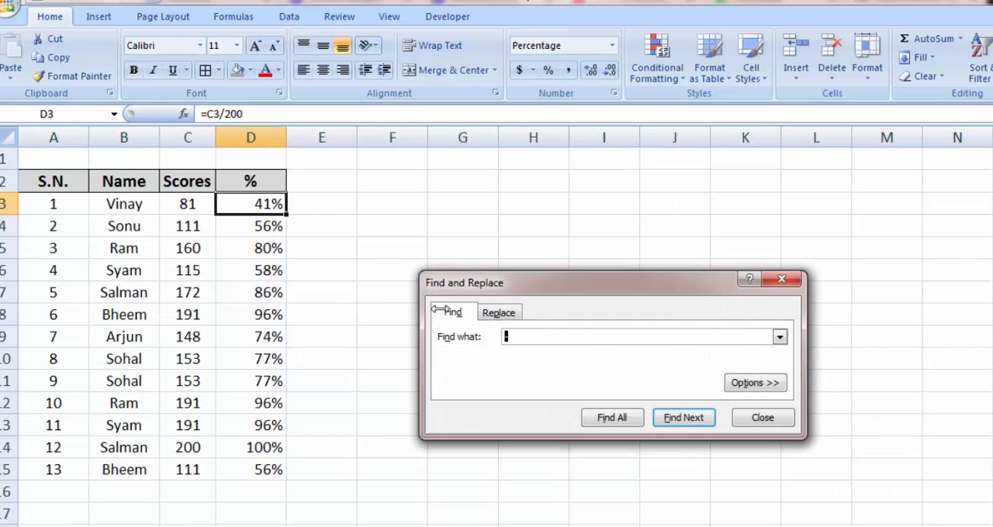
drag(594, 291, 527, 215)
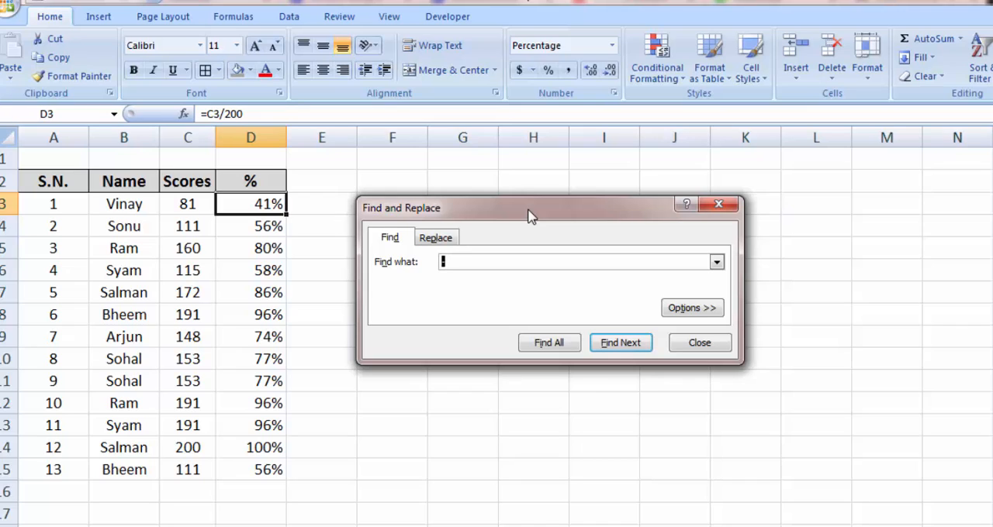
drag(528, 215, 527, 221)
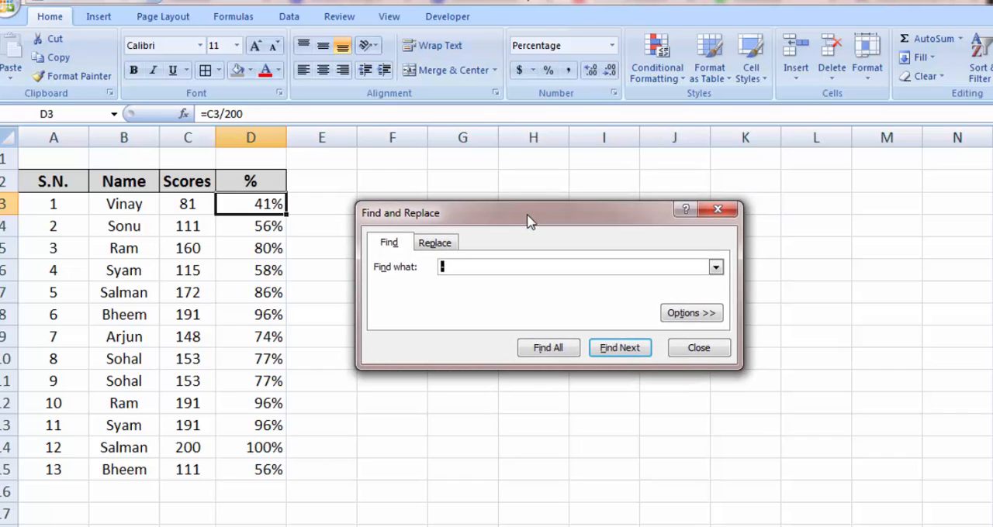
text(vian)
key(BackSpace)
key(BackSpace)
key(BackSpace)
text(inay)
click(619, 349)
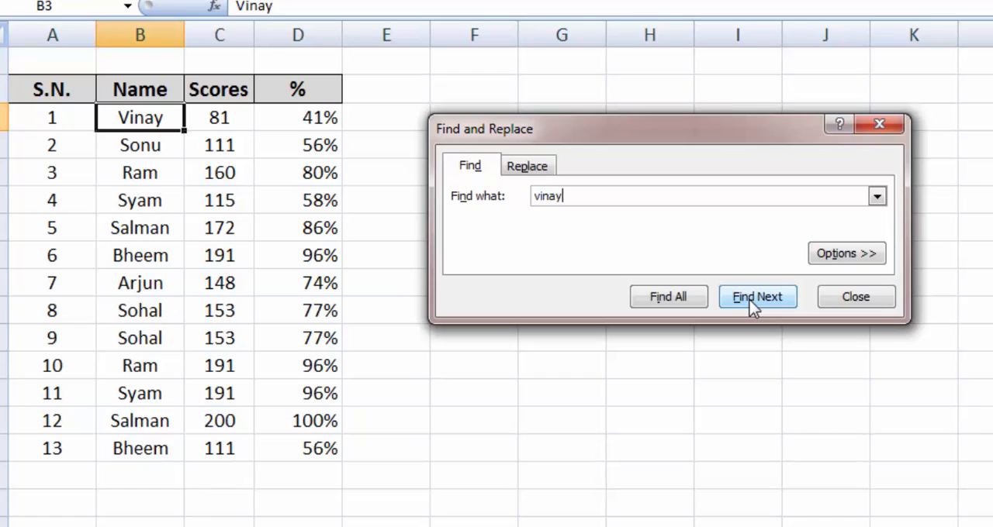
Find the name listed at S.N. 4, removing the extra letter h from the search text.
double_click(635, 201)
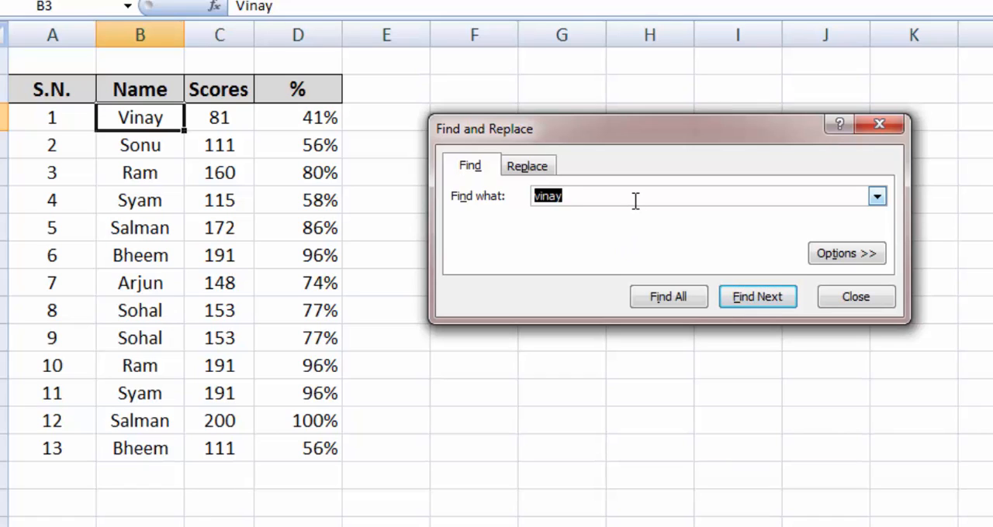
text(shyam)
click(757, 303)
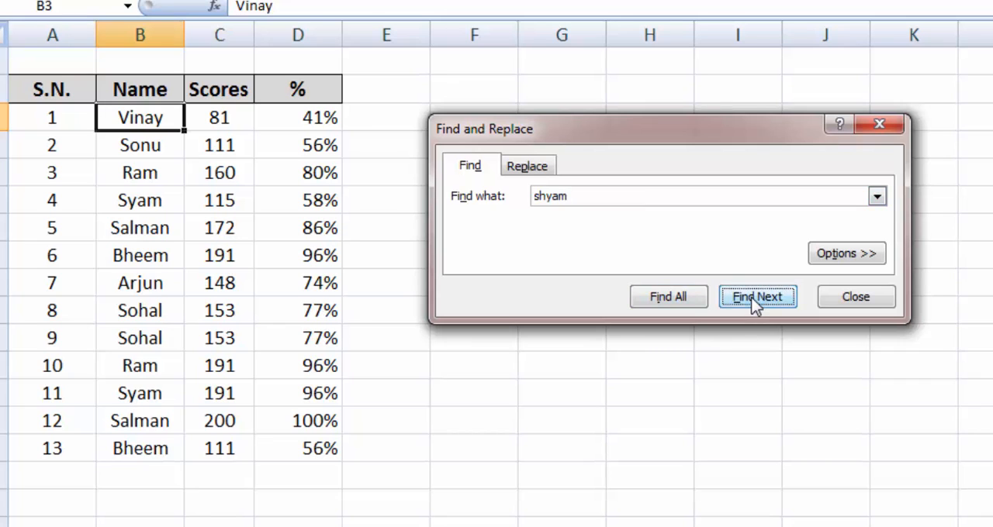
click(715, 278)
key(Left)
key(Left)
key(Left)
key(Left)
key(shift+Right)
key(Delete)
key(Return)
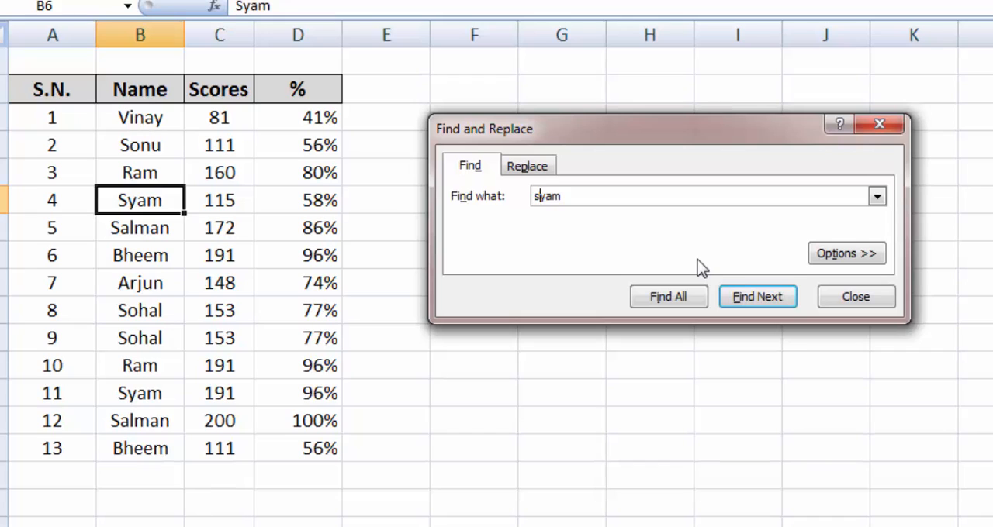
List all matches of the searched name, step between cells B6 and B13, and close the search.
click(658, 303)
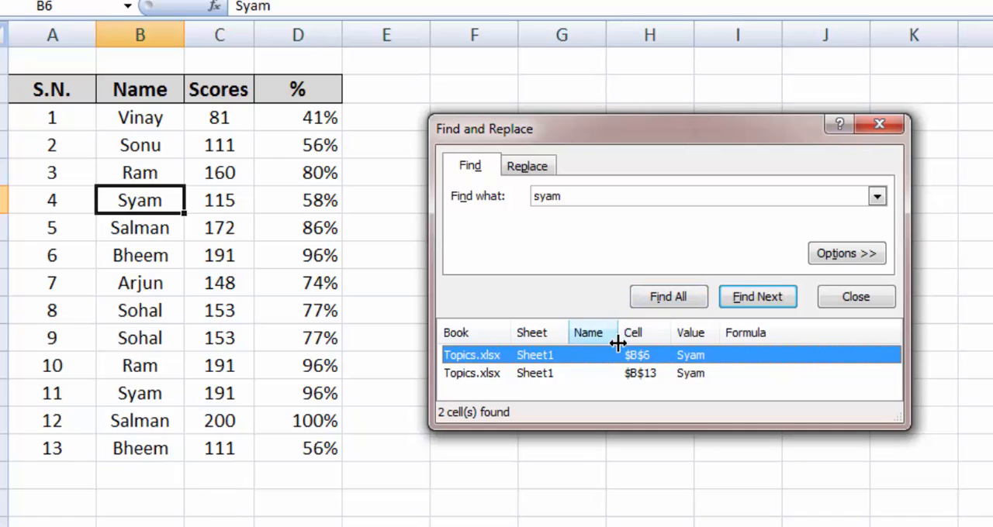
click(611, 380)
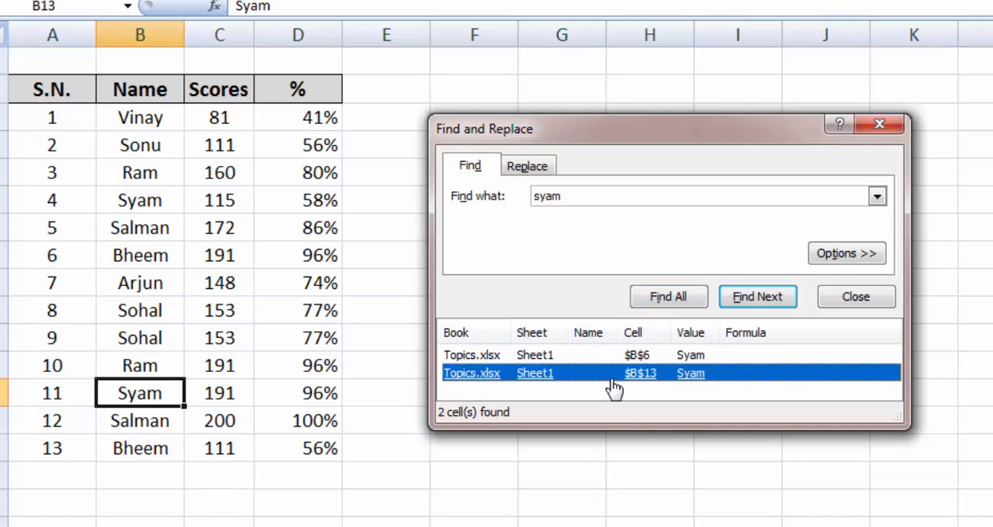
click(611, 363)
click(612, 380)
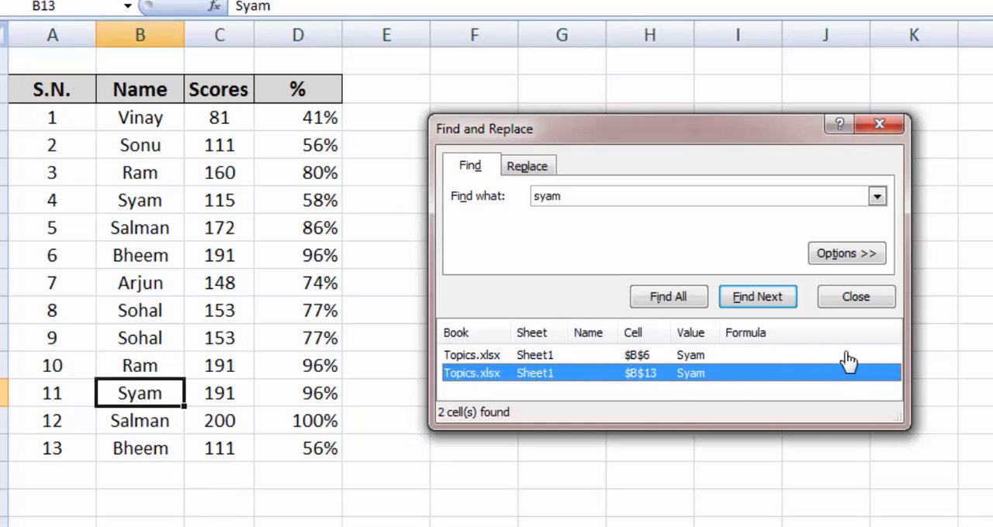
key(Up)
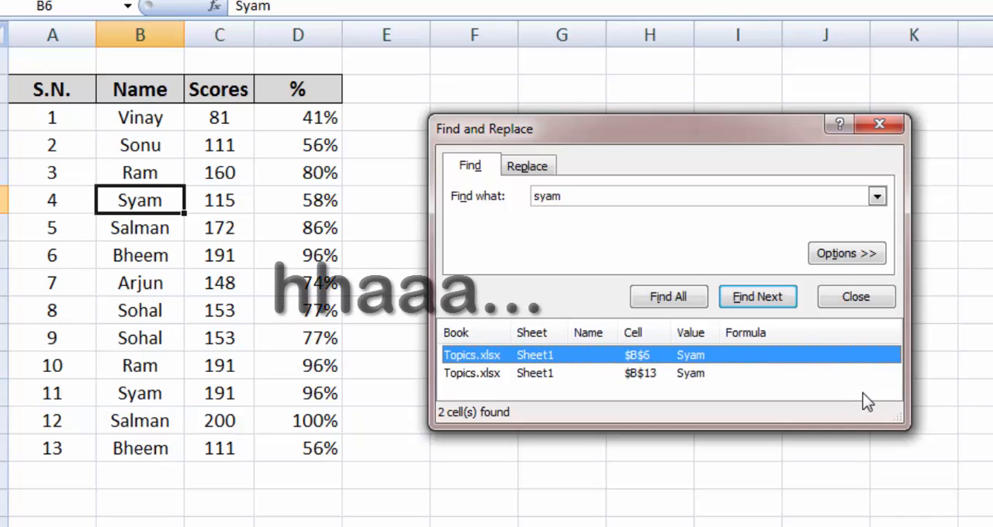
key(Down)
key(Up)
key(Down)
key(Up)
key(Down)
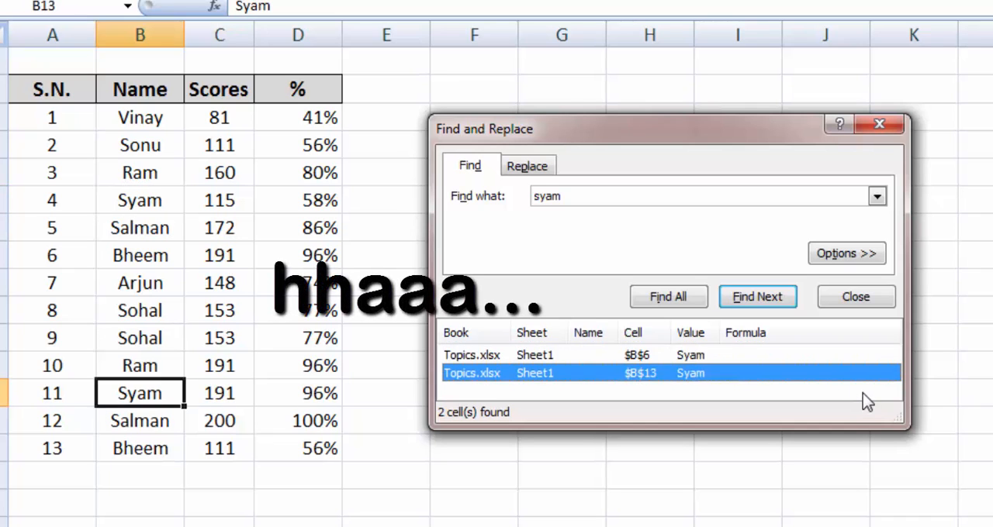
key(Up)
key(Down)
key(Up)
key(Down)
key(Up)
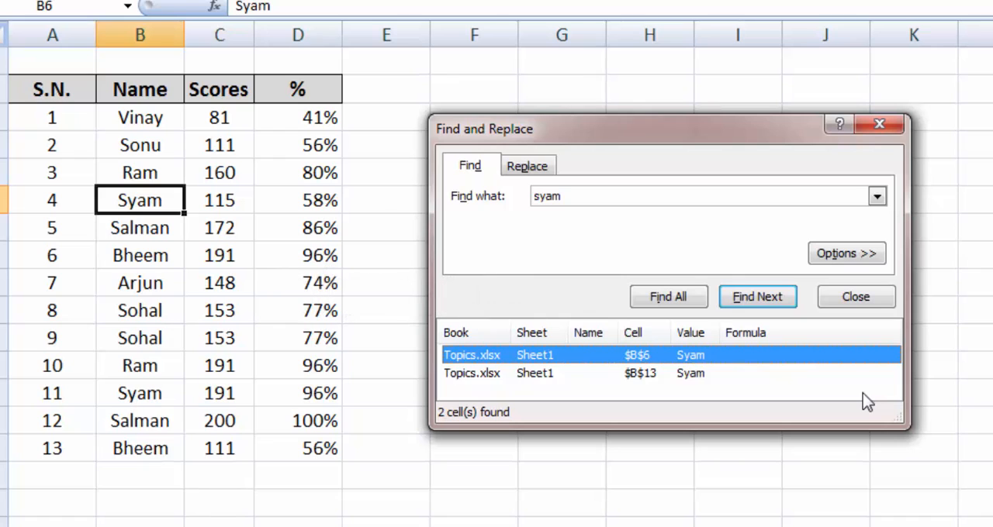
click(641, 200)
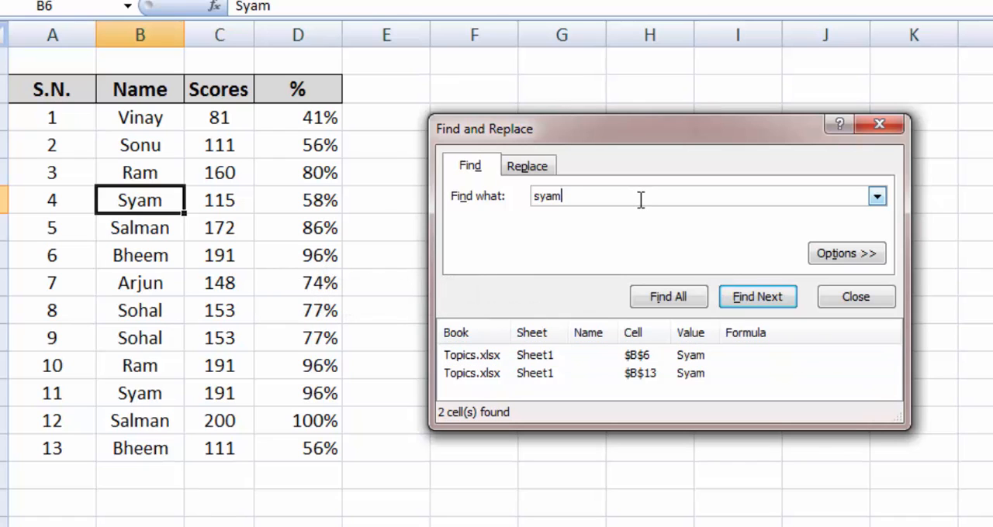
key(Escape)
Find all cells containing 1 and step through the listed matches, ending on cell A3.
key(ctrl+f)
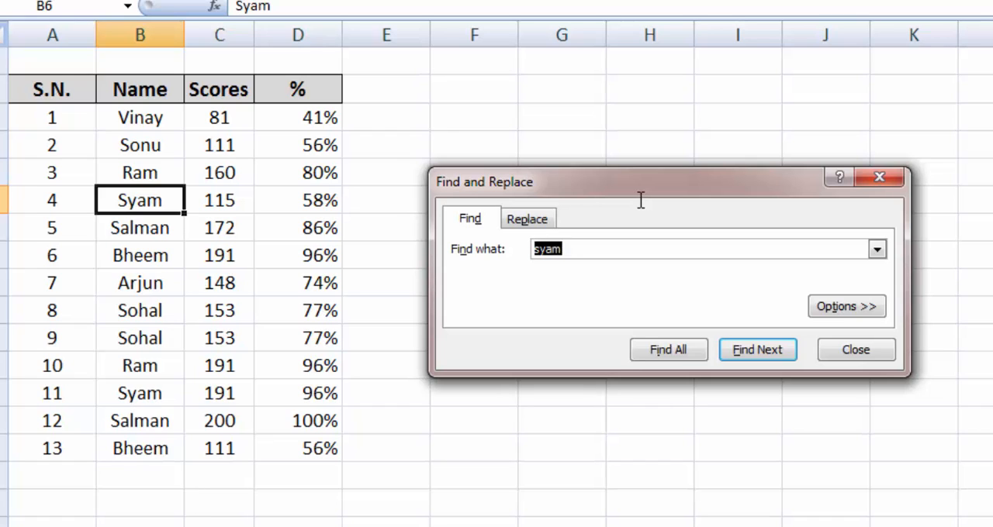
text(1)
click(666, 355)
key(Down)
key(Down)
key(Down)
key(Down)
key(Down)
key(Down)
key(Down)
key(Down)
key(Down)
key(Down)
key(Down)
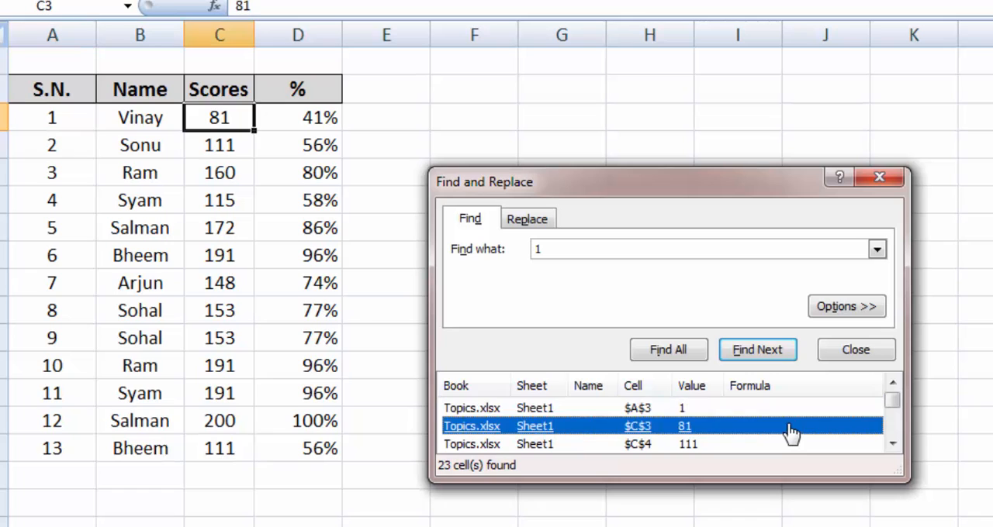
key(Down)
key(Down)
key(Down)
key(Down)
key(Down)
key(Down)
key(Down)
key(Down)
key(Down)
key(Down)
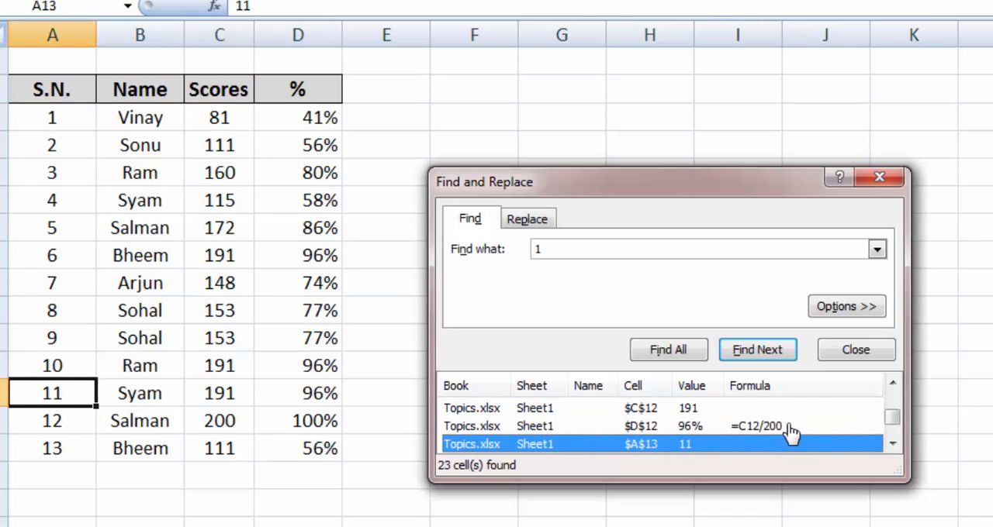
key(Up)
key(Up)
key(Up)
key(Up)
key(Up)
key(Up)
key(Up)
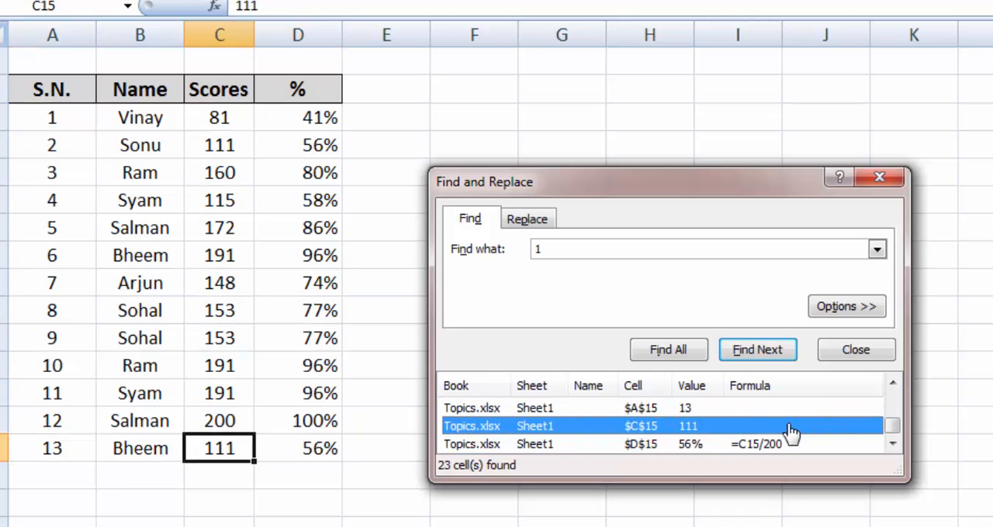
key(Down)
key(Down)
key(Down)
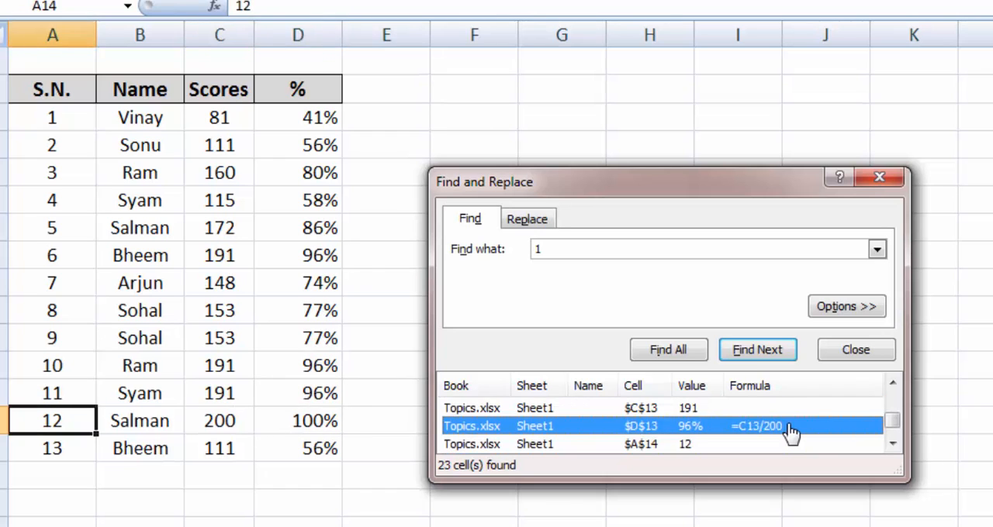
key(Up)
key(Up)
key(Up)
key(Up)
key(Up)
key(Up)
key(Up)
key(Up)
key(Up)
key(Up)
key(Up)
key(Up)
key(Up)
key(Up)
key(Up)
key(Up)
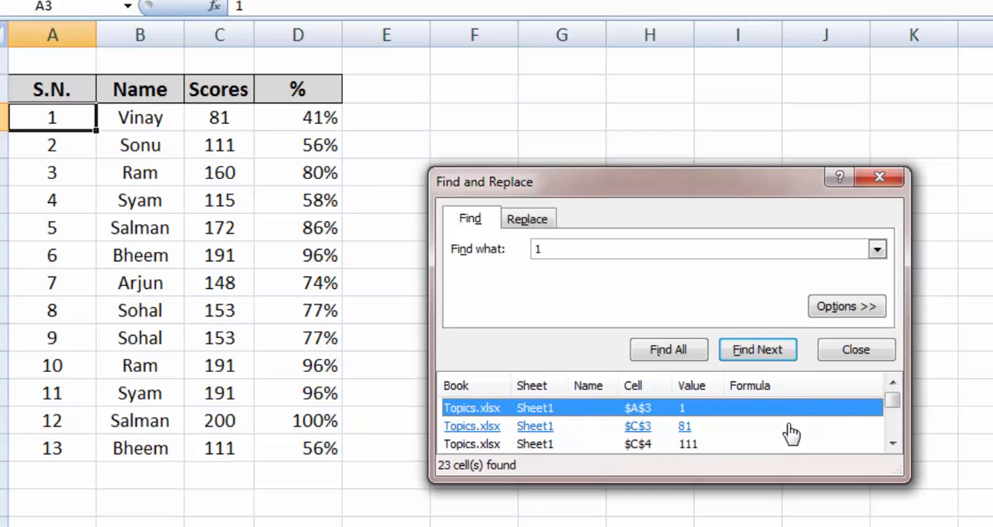
Find all cells containing the name listed at S.N. 4 and go to the match in cell B13.
click(628, 255)
double_click(628, 254)
text(s)
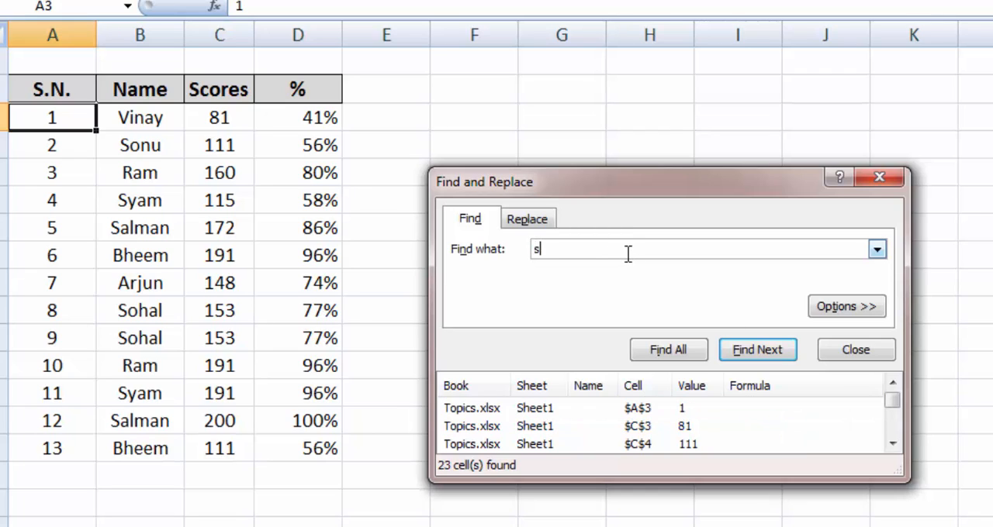
text(yam)
click(666, 351)
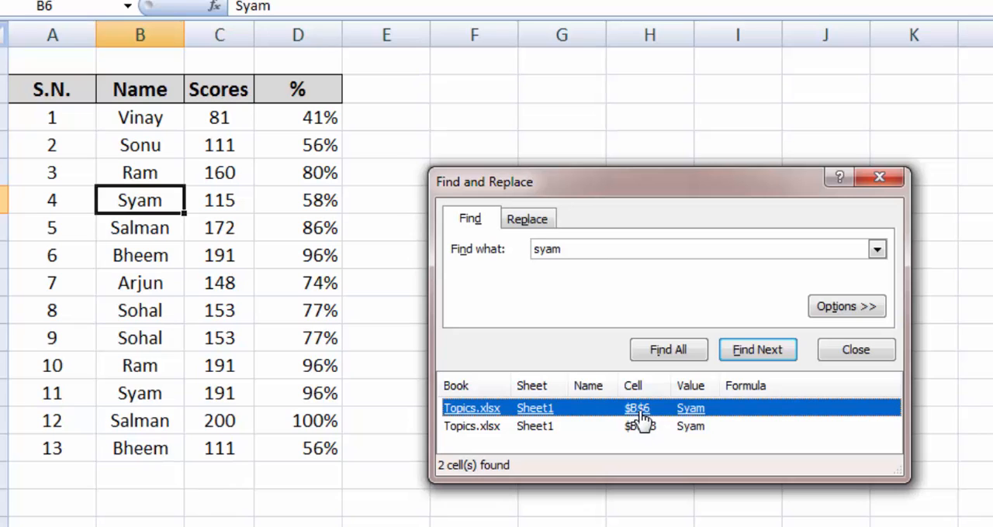
click(625, 427)
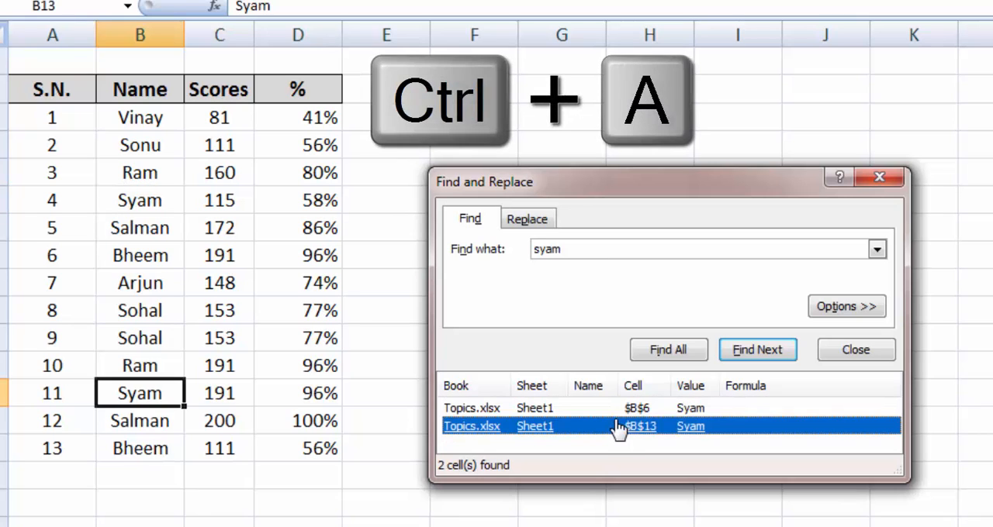
Select all the listed matches, close the search, and give the cells a gray fill with red font.
key(ctrl+a)
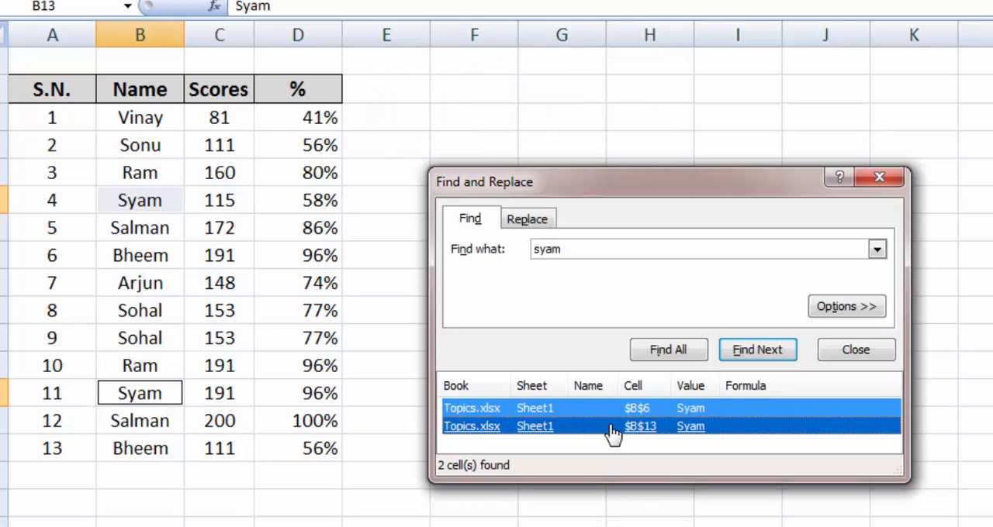
click(885, 183)
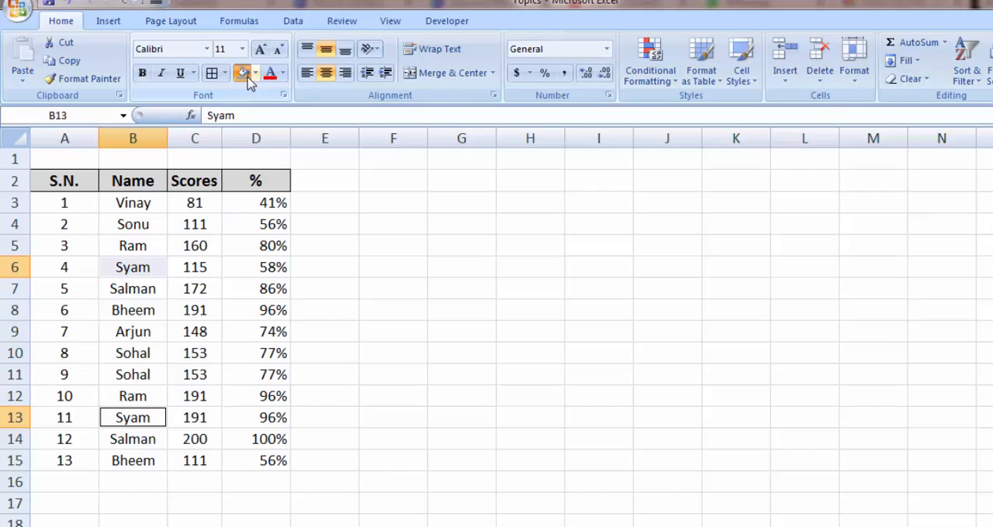
click(247, 78)
click(269, 75)
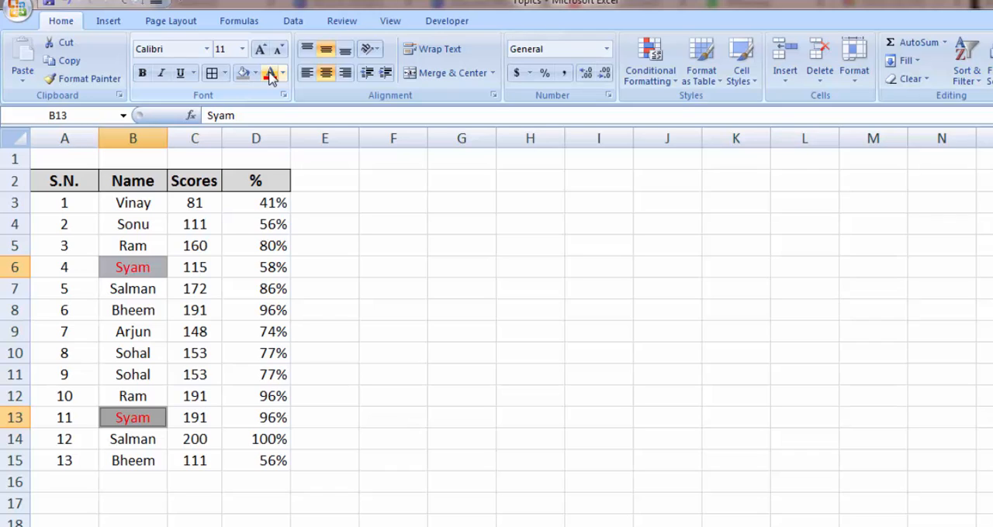
Make two scores negative by changing C5 to -160 and C8 to -191.
double_click(203, 237)
text(-)
key(Return)
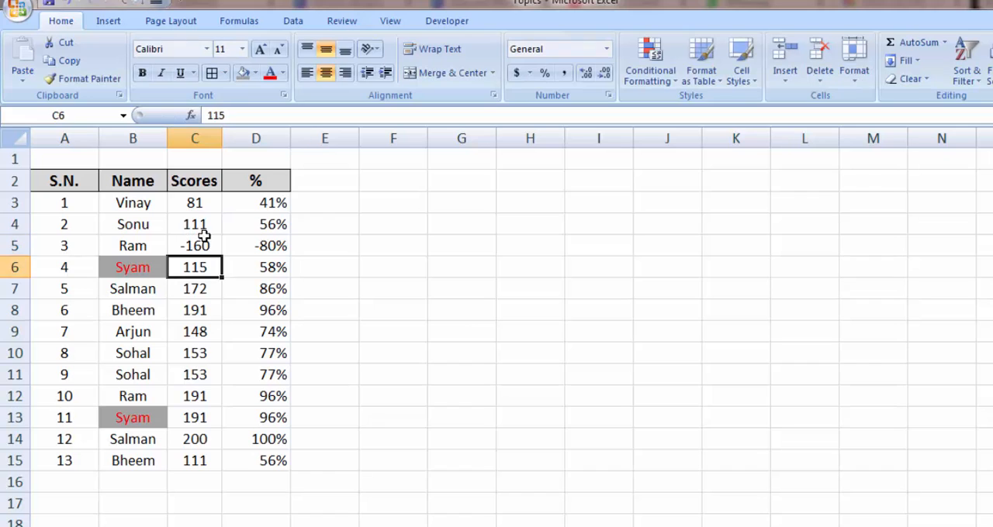
key(Down)
key(Down)
key(Left)
key(Right)
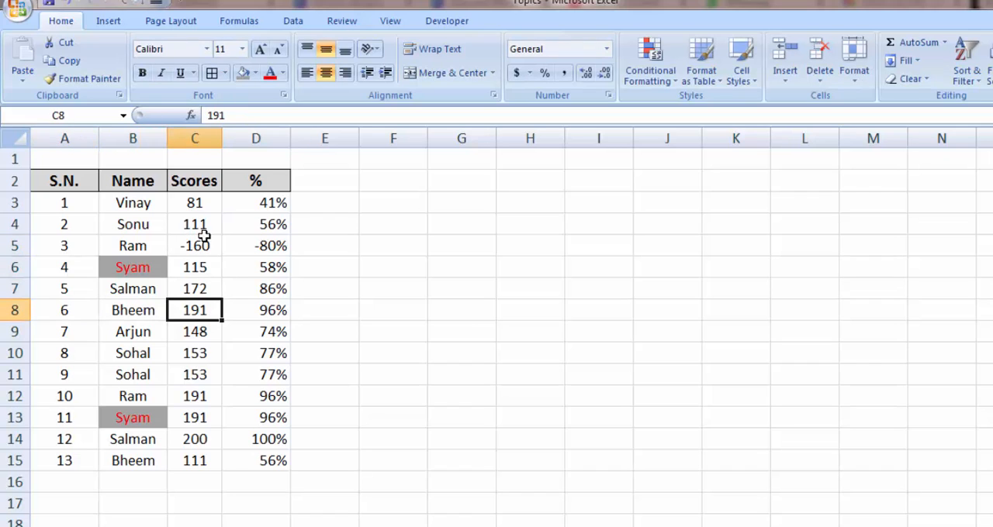
key(F2)
key(Home)
text(-)
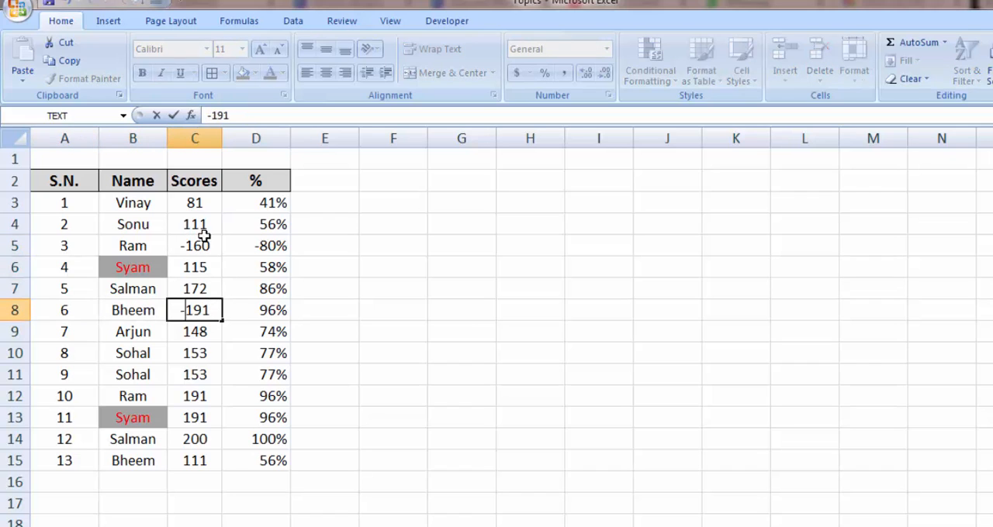
key(Return)
Change the score in C12 to -191.
key(Down)
key(Down)
key(Down)
key(F2)
key(Home)
text(-)
key(ctrl+Return)
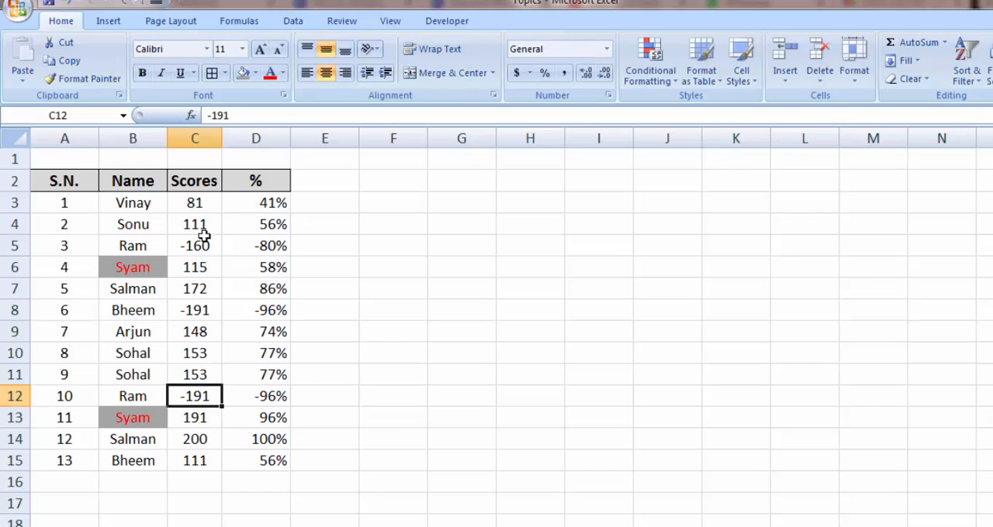
Find all cells containing a minus sign within the scores C3:C15 and go to the match in C8.
key(ctrl+Up)
key(Down)
key(ctrl+shift+Down)
key(ctrl+f)
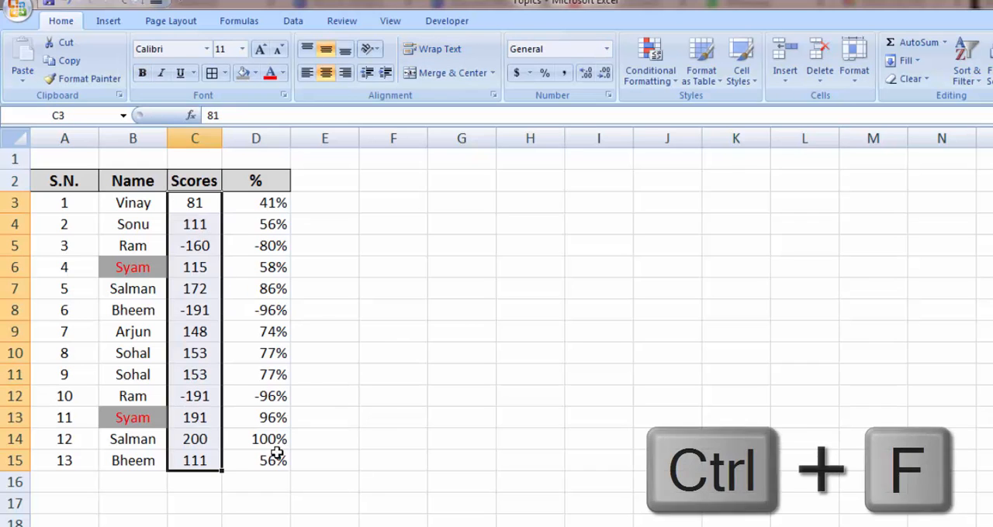
drag(538, 301, 515, 264)
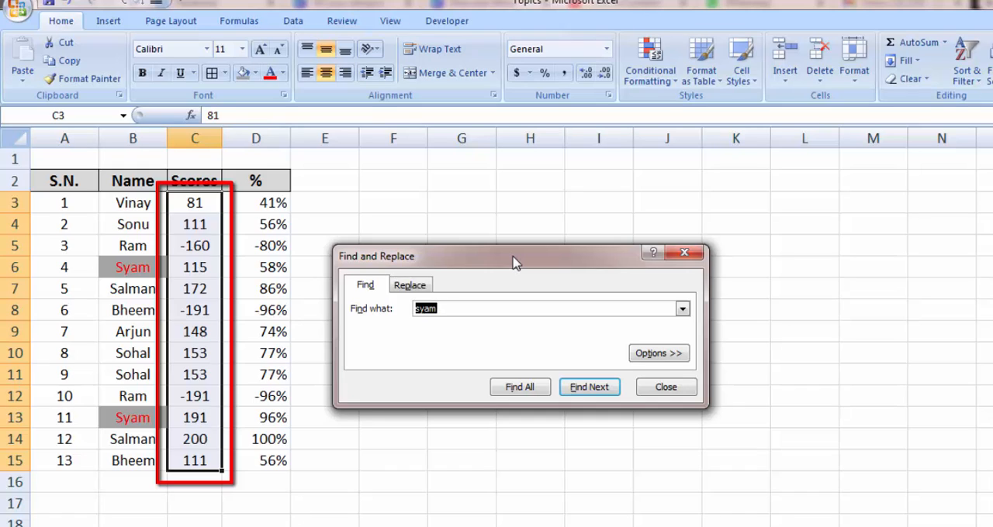
text(-)
click(520, 388)
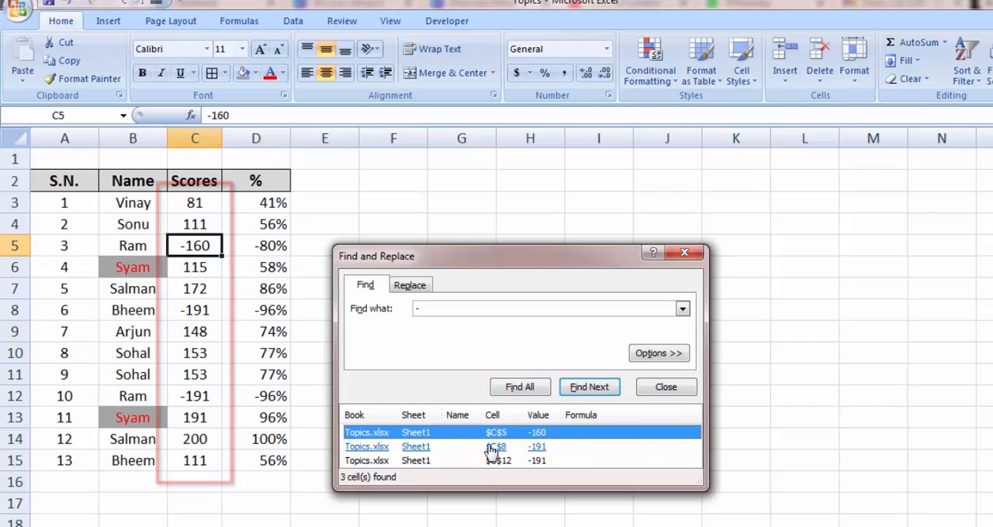
click(490, 450)
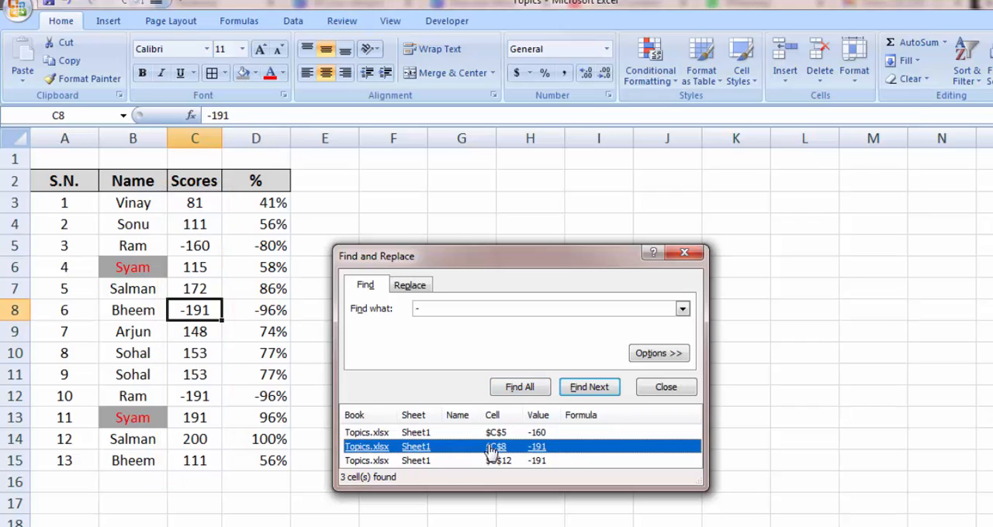
Select all the listed negative scores, close the search, and fill their cells with standard red.
key(ctrl+a)
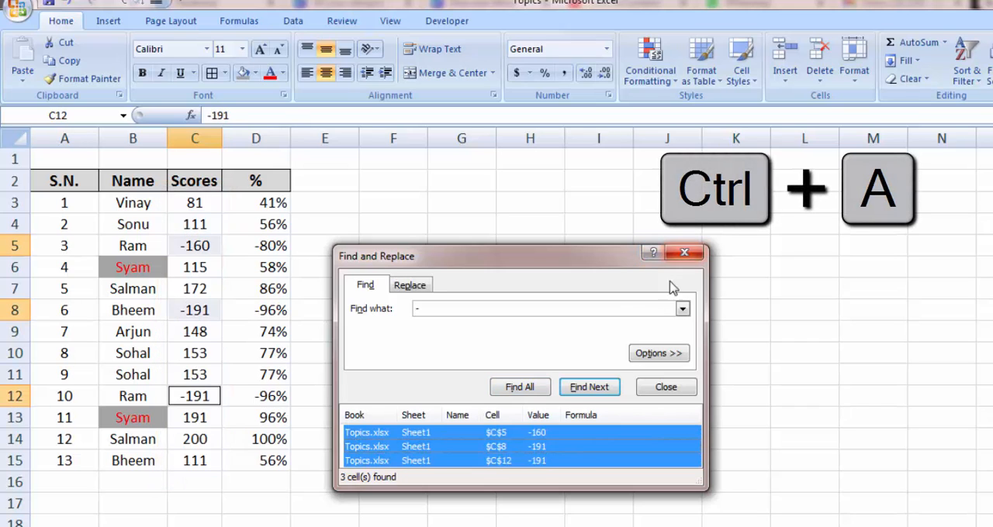
click(684, 252)
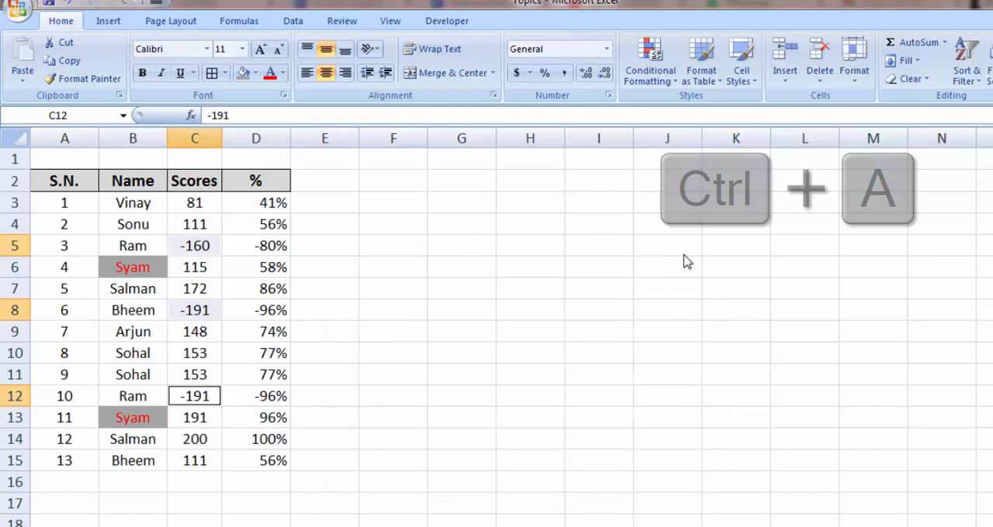
click(256, 74)
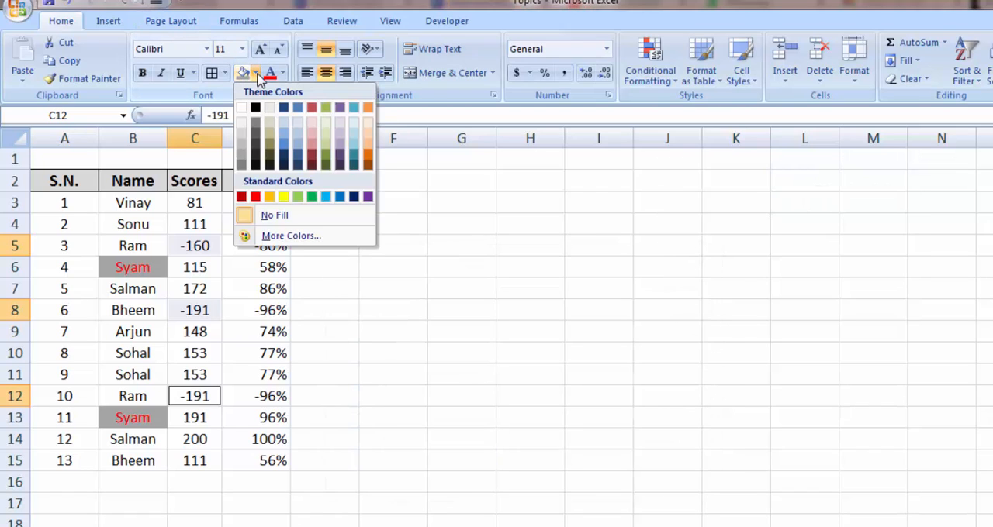
click(255, 196)
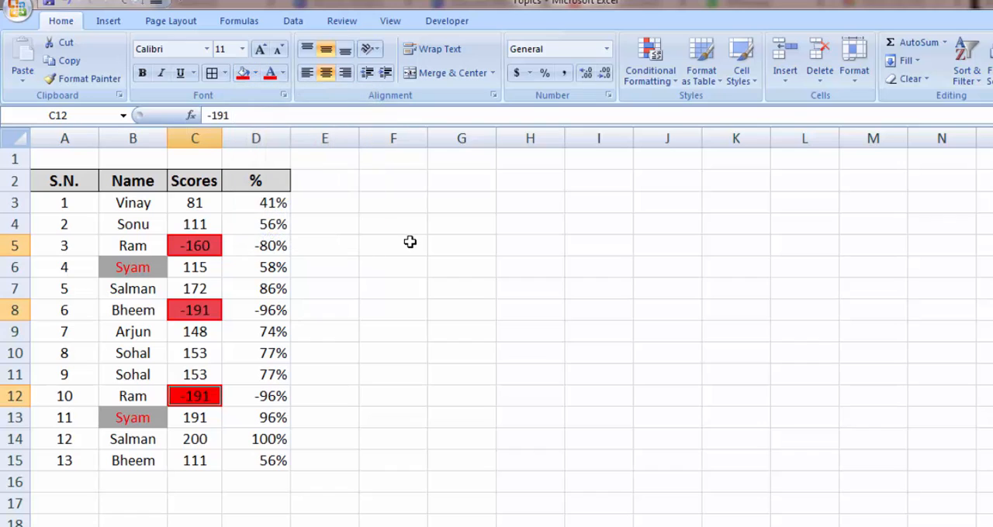
click(408, 242)
Delete the negative scores from cells C5, C8 and C12.
key(Left)
key(Left)
key(Left)
key(Up)
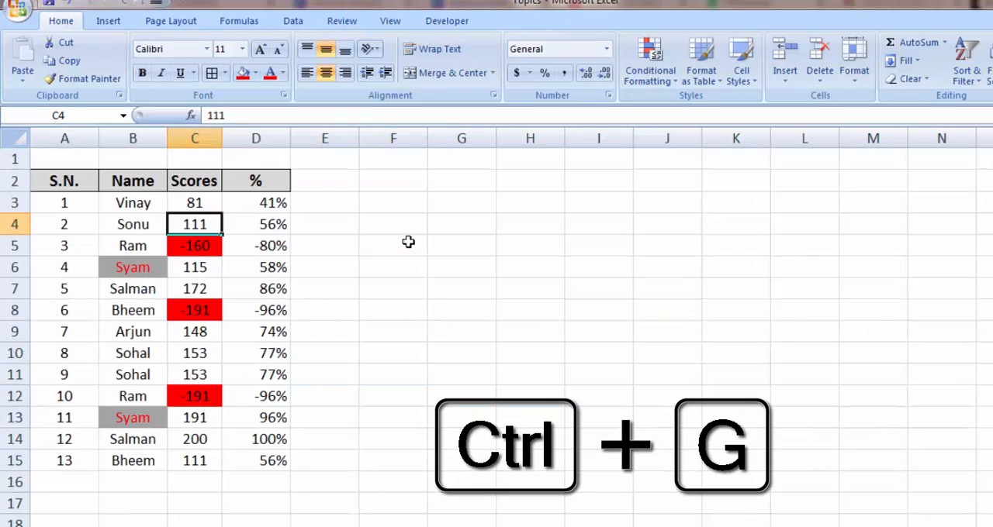
key(Up)
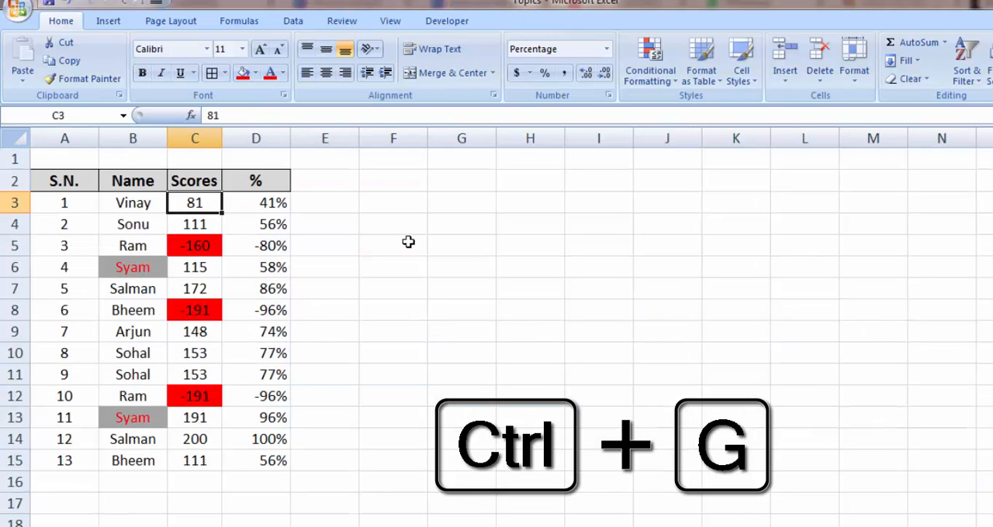
key(Down)
key(Down)
key(Delete)
key(Down)
key(Down)
key(Down)
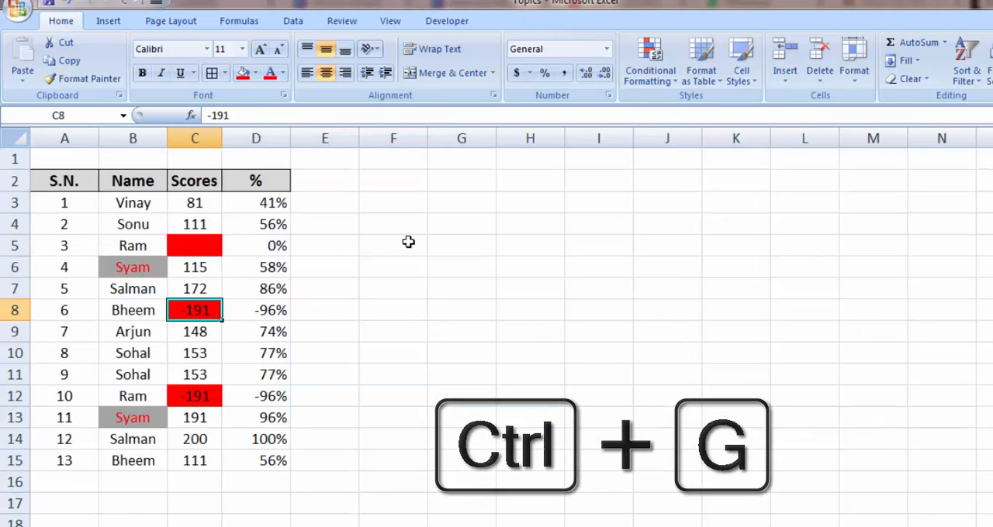
key(Delete)
key(Down)
key(Down)
key(Down)
key(Down)
key(Delete)
Clear the formatting from the names and scores in B5:C15.
key(Up)
key(Up)
key(Up)
key(Up)
key(Up)
key(Up)
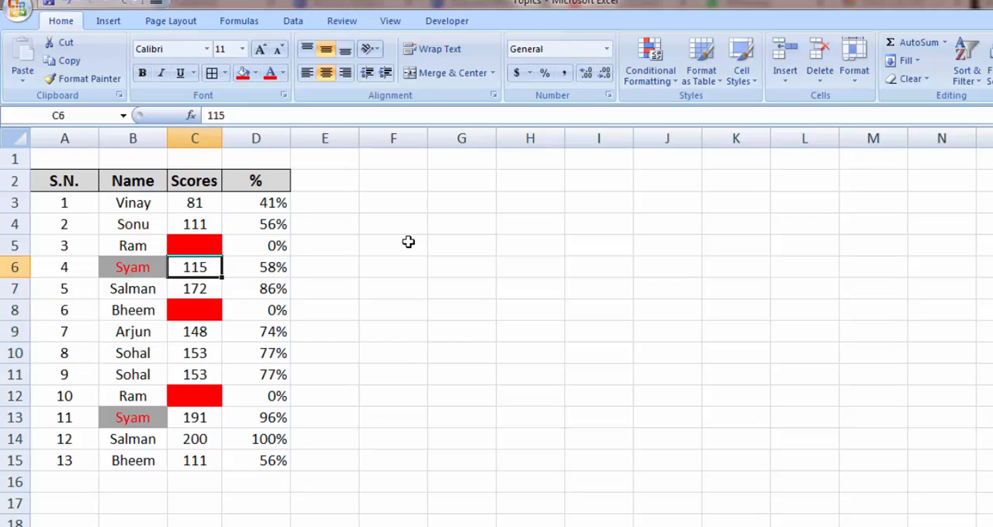
key(Up)
key(Left)
key(shift+Right)
key(shift+Down)
key(shift+Down)
key(shift+Down)
key(shift+Down)
key(shift+Down)
key(shift+Down)
key(shift+Down)
key(shift+Down)
key(shift+Down)
key(shift+Down)
key(alt)
key(e)
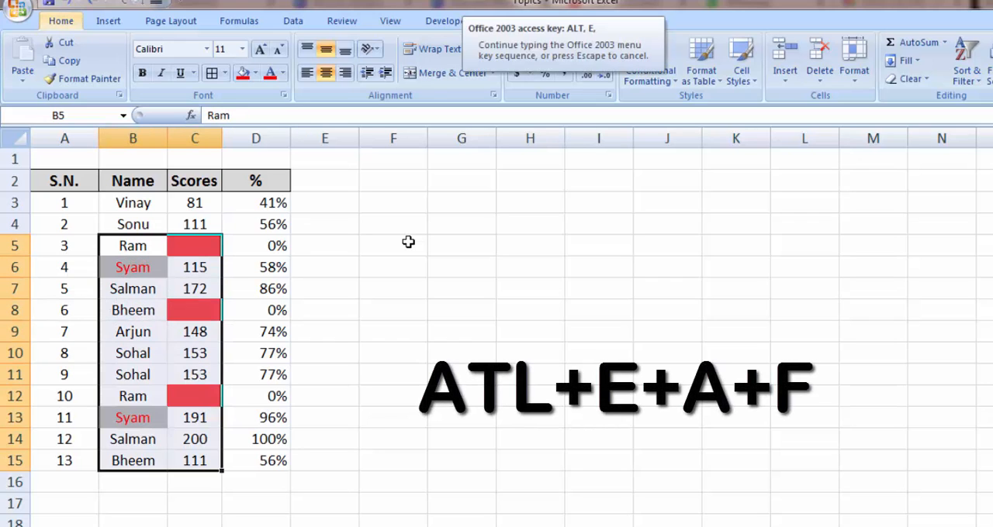
key(a)
key(f)
Copy cells B4:C4 and paste only their formats onto B5:C15 with Paste Special.
key(Right)
key(Up)
key(Left)
key(shift+Right)
key(ctrl+c)
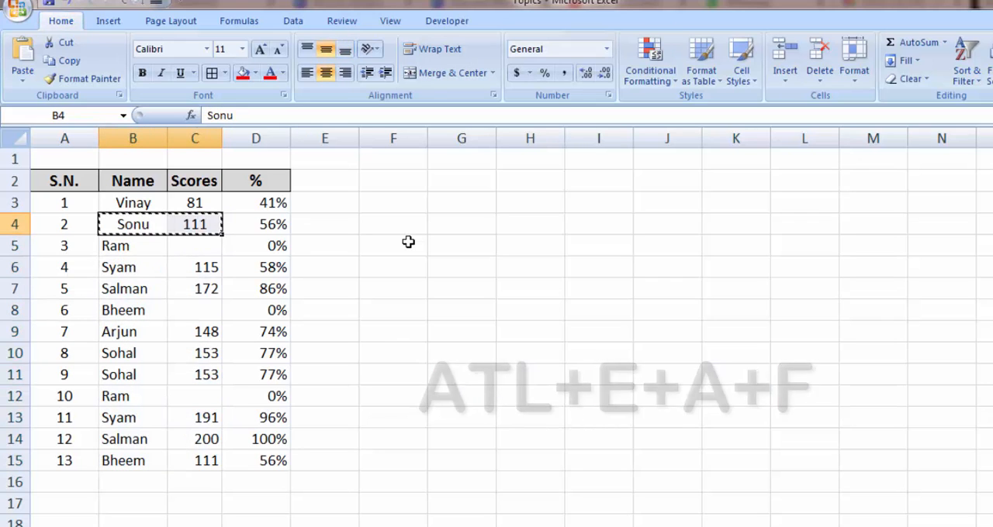
key(Down)
key(shift+Right)
key(shift+Down)
key(shift+Down)
key(shift+Down)
key(shift+Down)
key(shift+Down)
key(shift+Down)
key(shift+Down)
key(shift+Down)
key(shift+Down)
key(shift+Down)
key(alt)
key(e)
key(s)
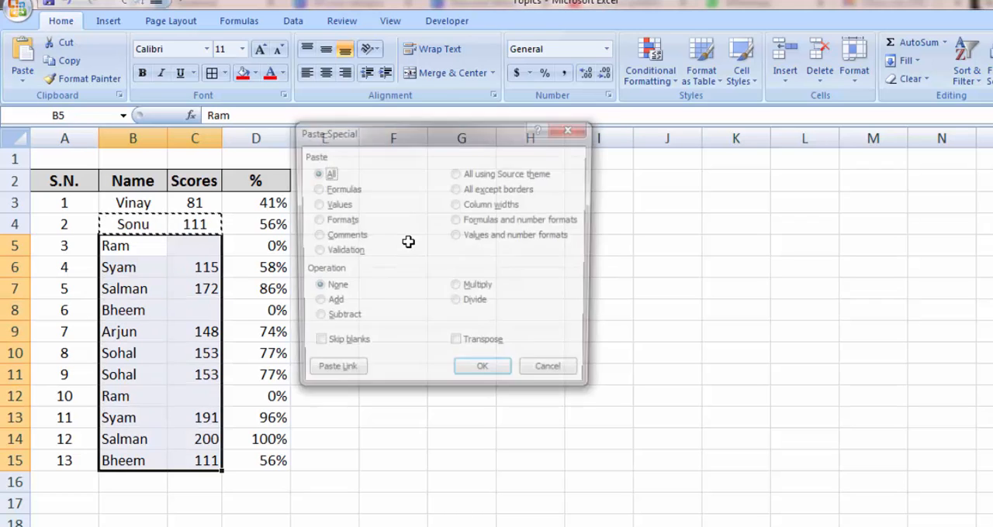
key(t)
key(Return)
key(Up)
key(Escape)
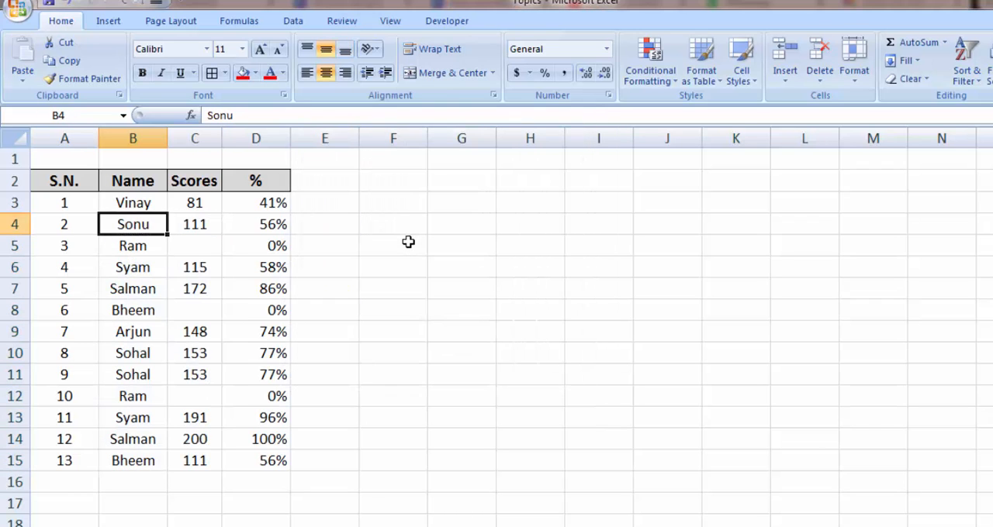
Switch to the shortcut list workbook, select the Ctrl+G entry in D6, and return to the scores workbook.
key(alt+Tab)
key(Down)
key(Right)
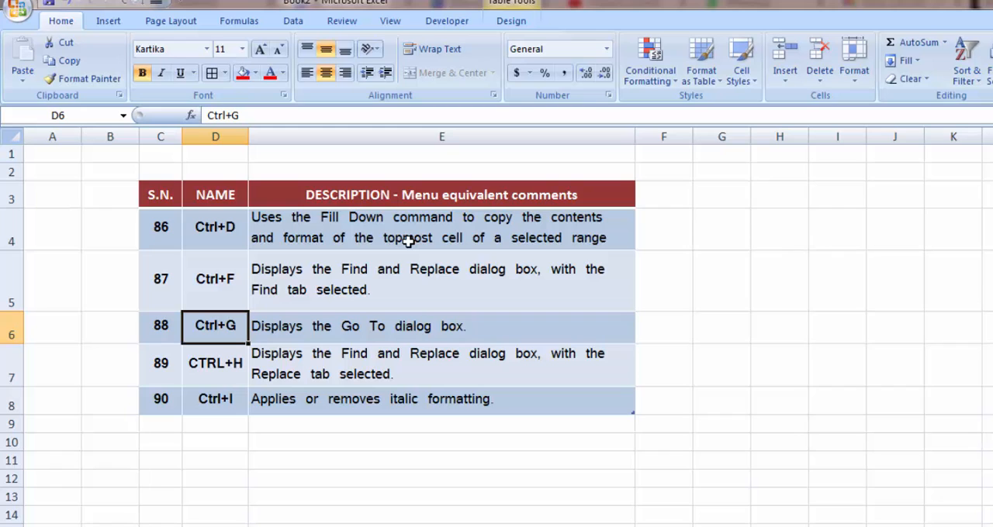
key(alt+Tab)
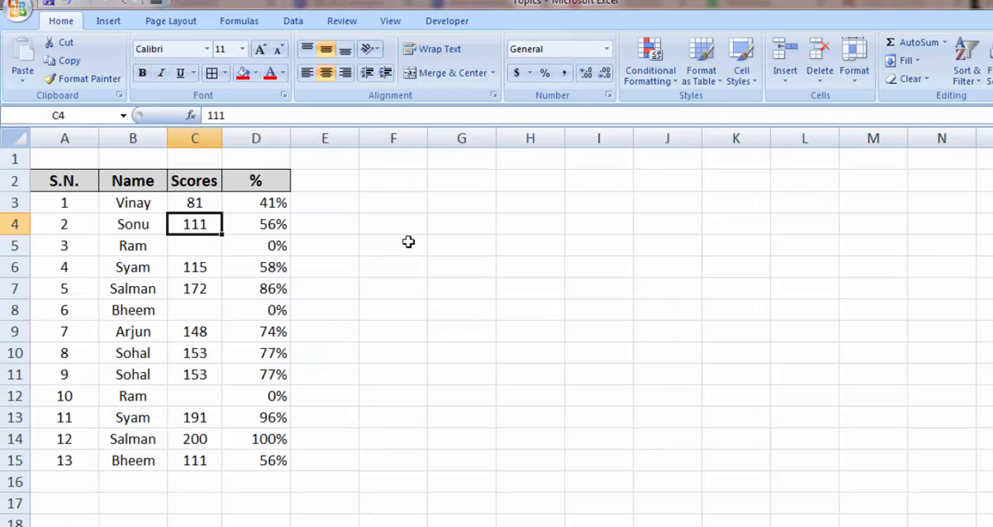
Use Go To to jump to cell C5 and from there to cell D15.
key(F5)
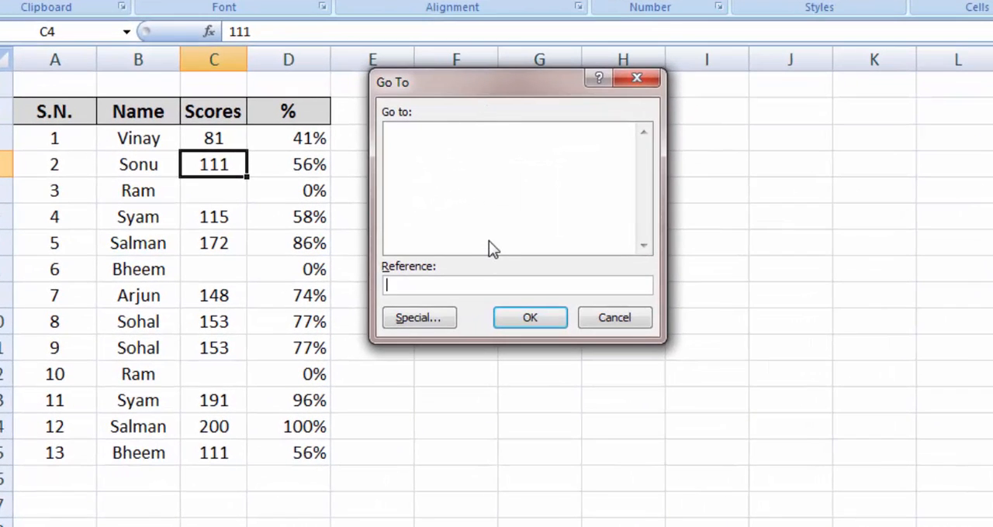
text(c5)
key(Return)
key(F5)
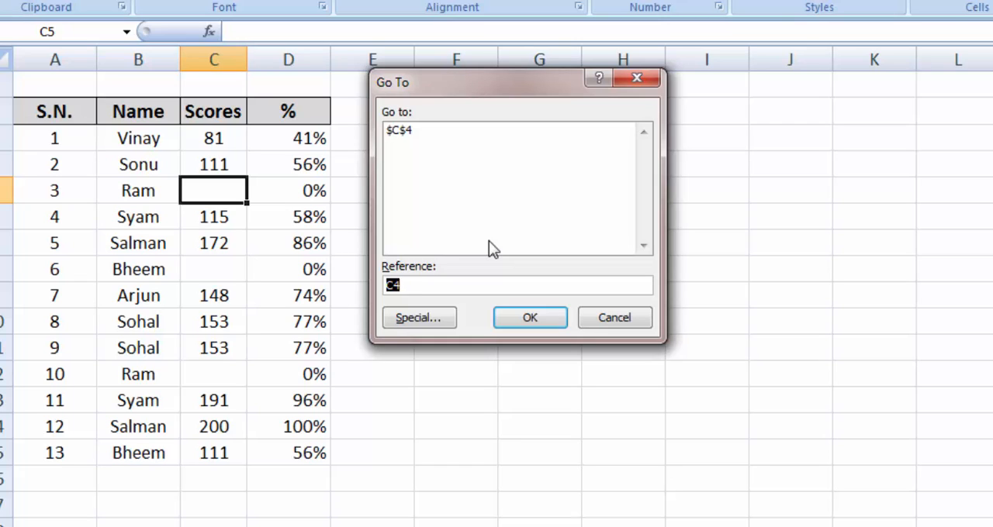
text(d15)
key(Return)
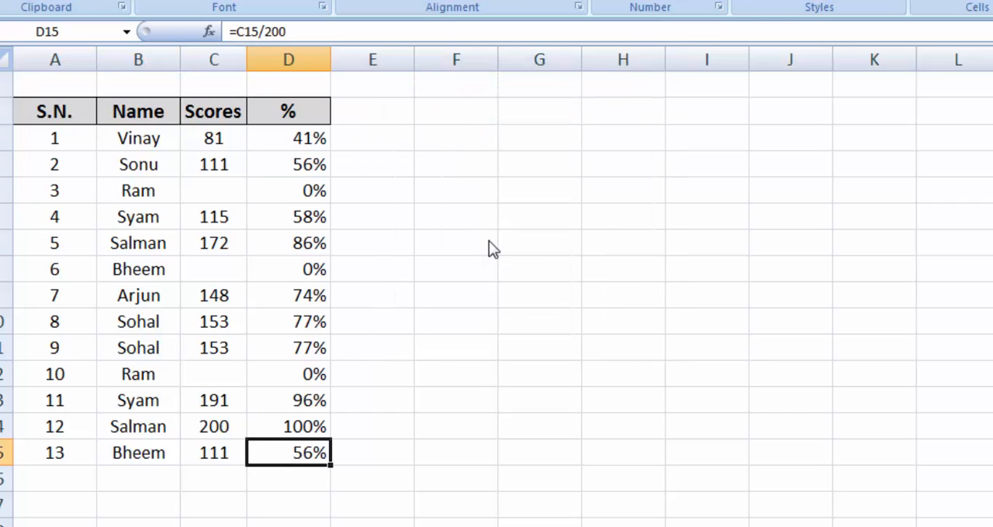
Dismiss the Go To dialog and move the active cell to A3.
key(F5)
key(Escape)
key(Left)
key(Up)
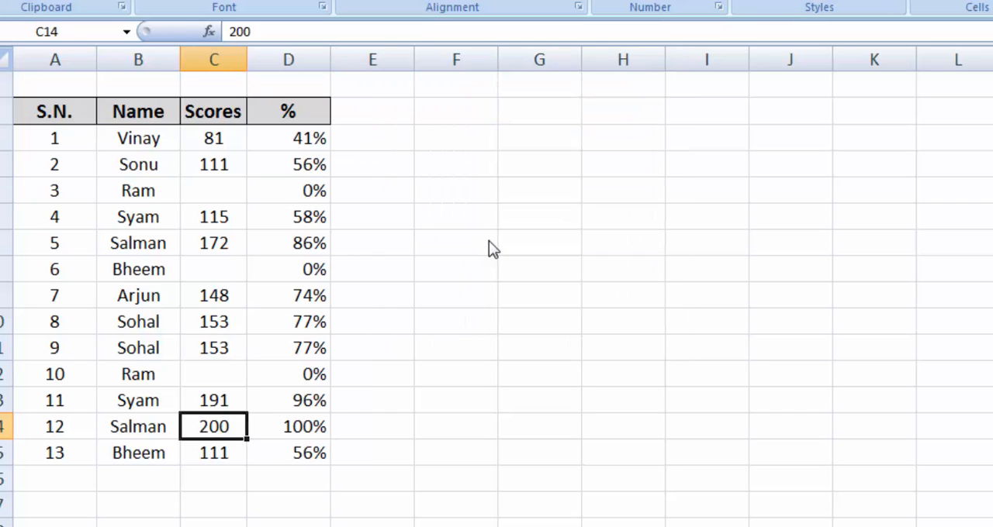
key(Up)
key(Up)
key(Up)
key(Left)
key(Up)
key(Up)
key(Up)
key(Up)
key(Left)
key(Up)
key(Up)
key(Up)
key(Up)
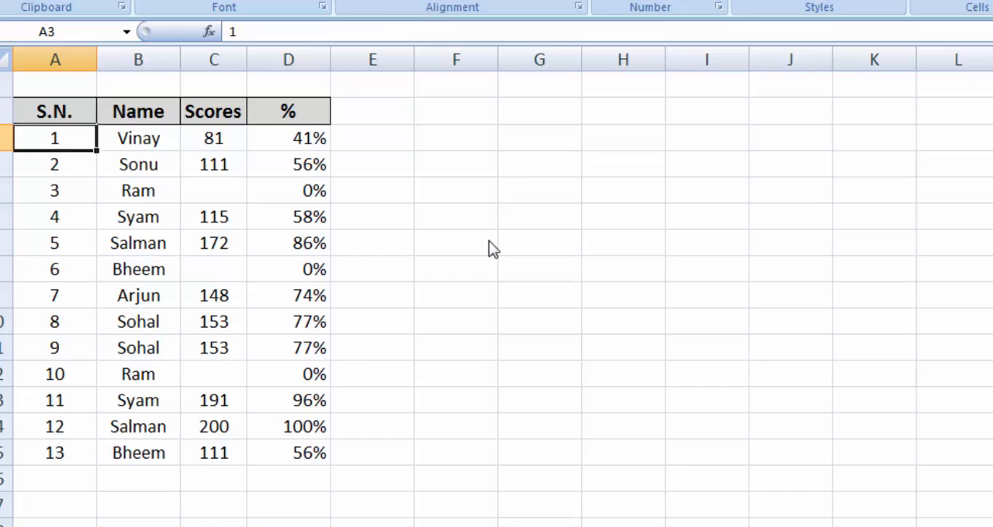
Use Go To with reference D14 to extend the selection from A3 to D14, and release it at A4.
key(F5)
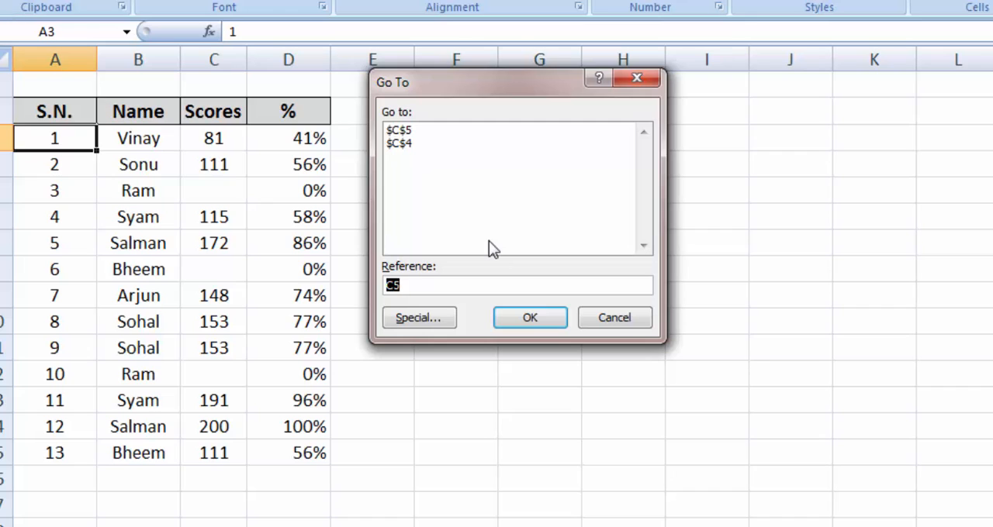
text(d14)
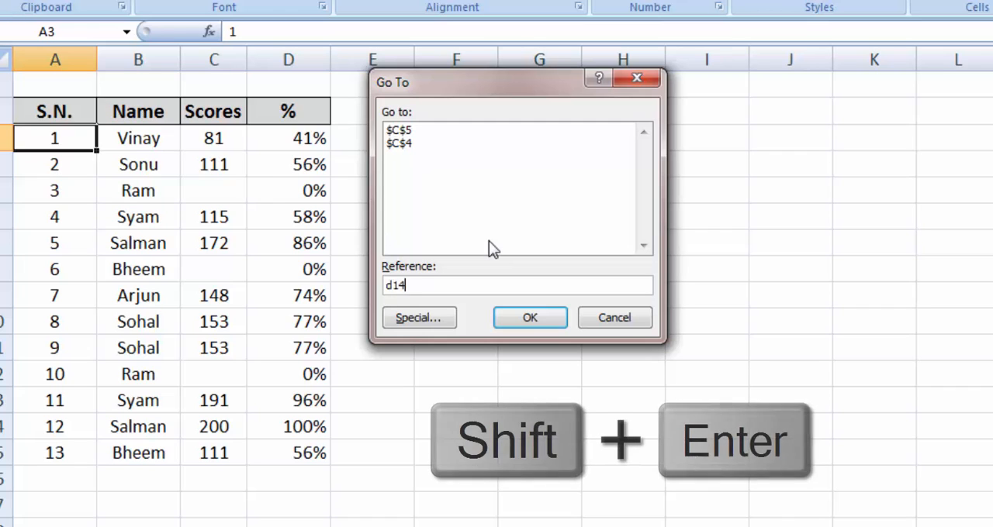
key(shift+Return)
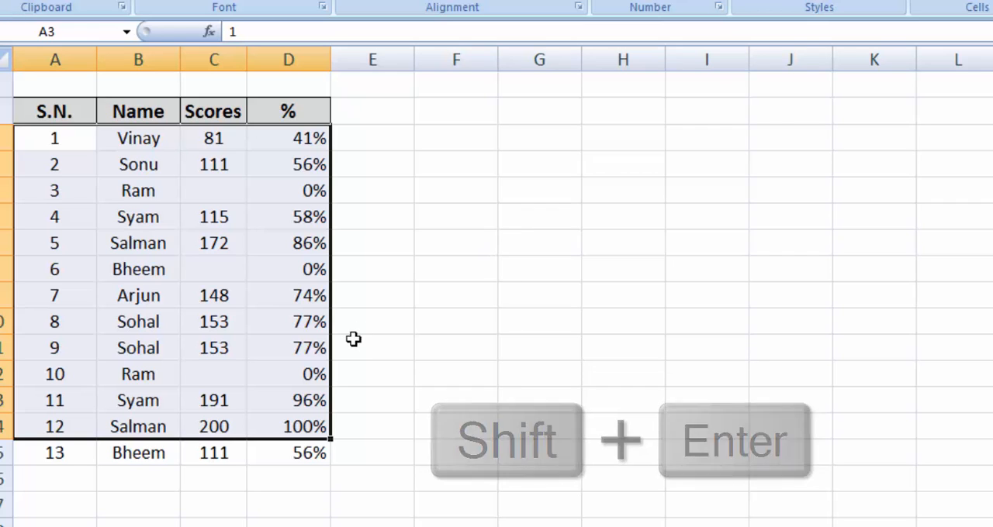
key(F5)
key(Escape)
key(Down)
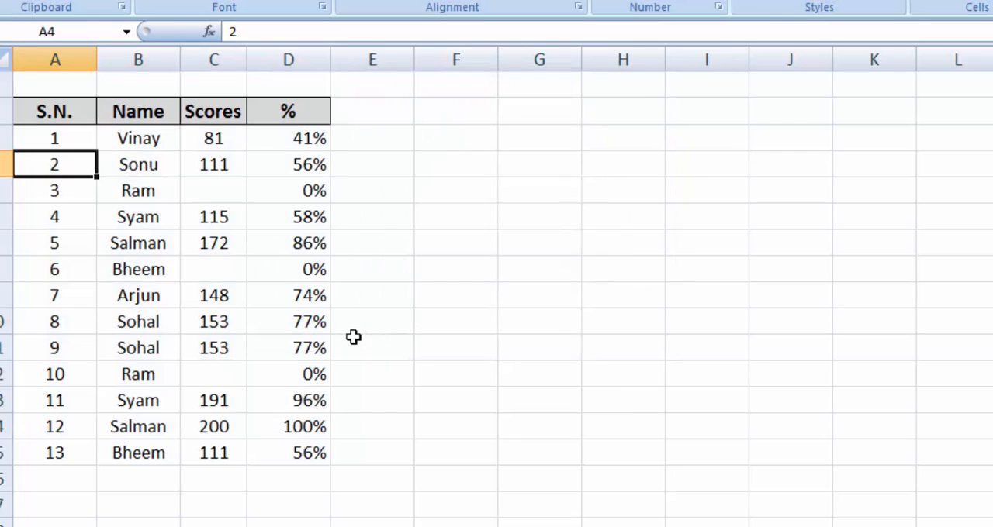
Extend the selection cell by cell from A3 across to column D and down to row 11.
key(Up)
key(shift+Right)
key(shift+Right)
key(shift+Right)
key(shift+Down)
key(shift+Down)
key(shift+Down)
key(shift+Down)
key(shift+Down)
key(shift+Down)
key(shift+Down)
key(shift+Down)
key(shift+Down)
key(shift+Down)
key(shift+Down)
key(shift+Down)
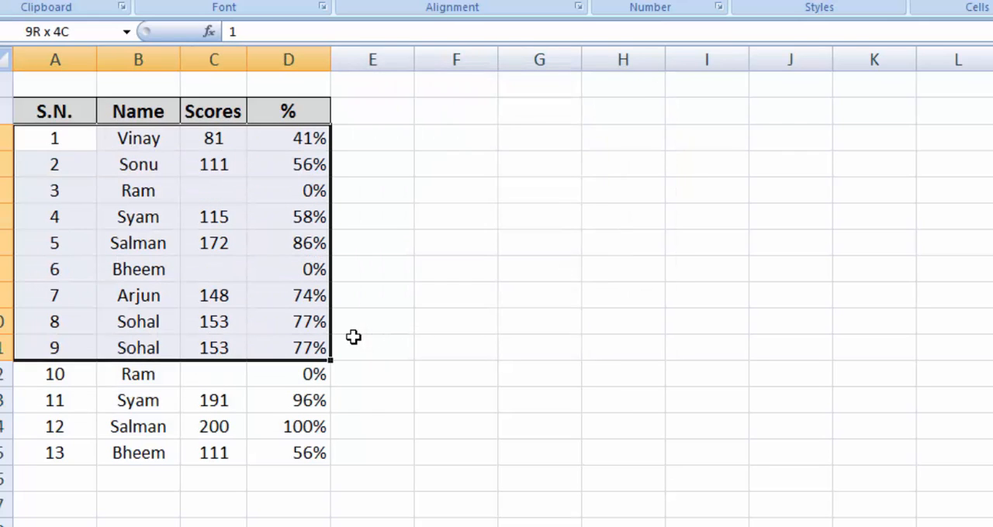
Enter the text "asads" in cell E3.
key(Down)
key(Right)
key(Right)
key(Right)
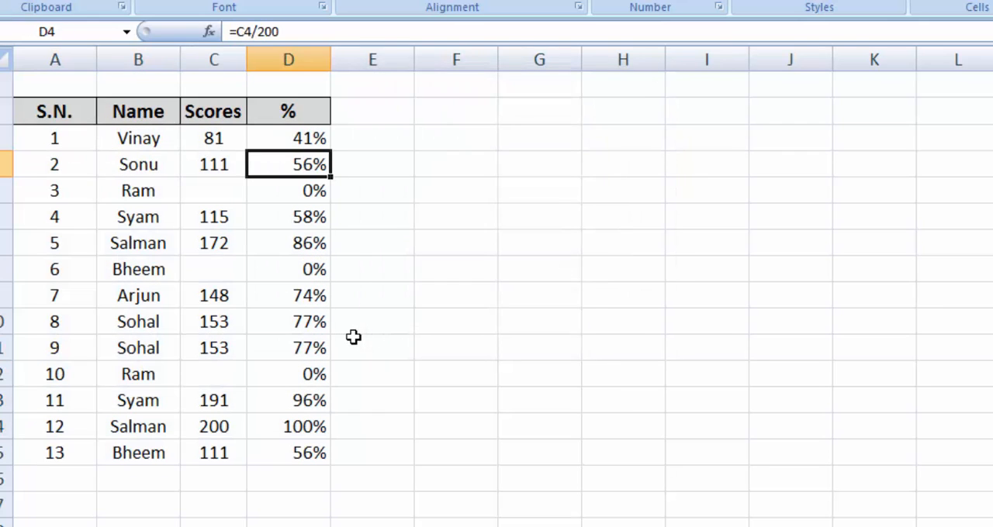
key(Right)
key(Up)
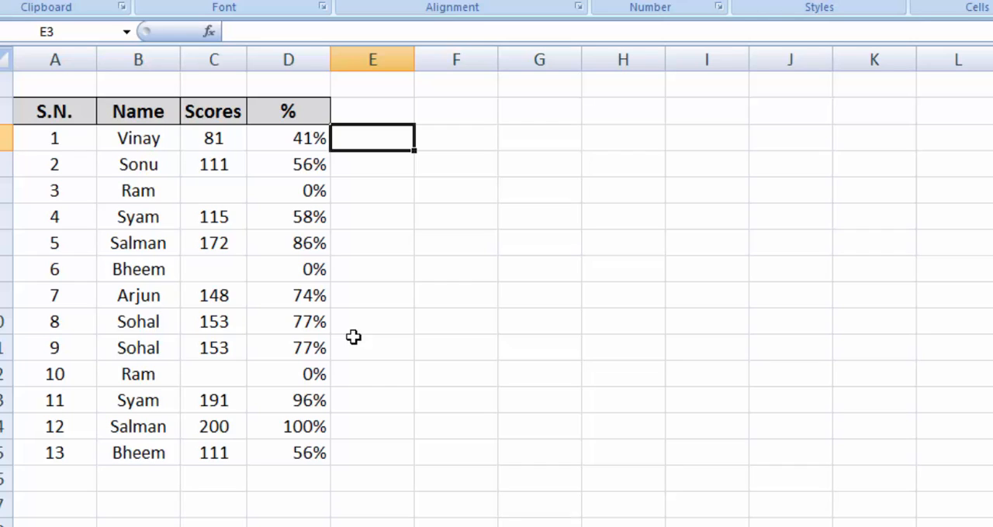
text(asads)
key(Return)
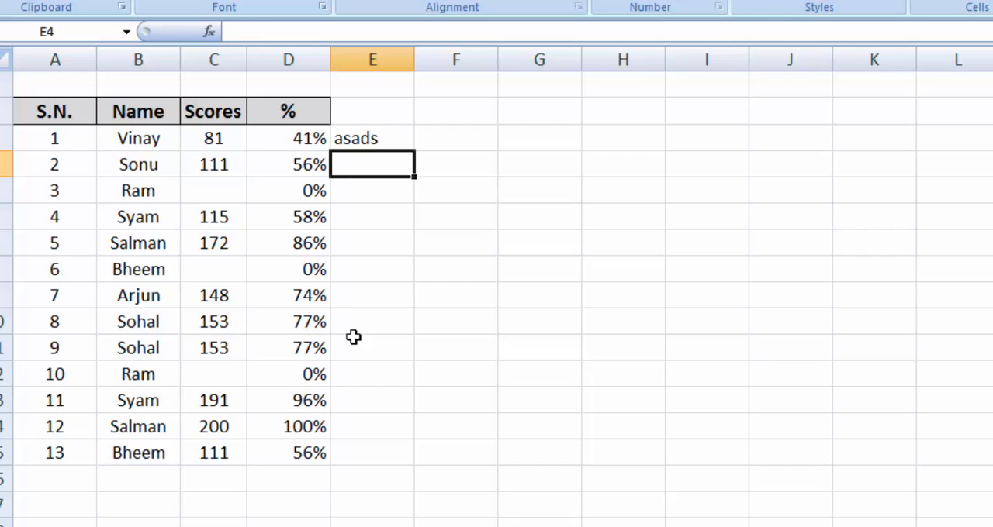
key(Up)
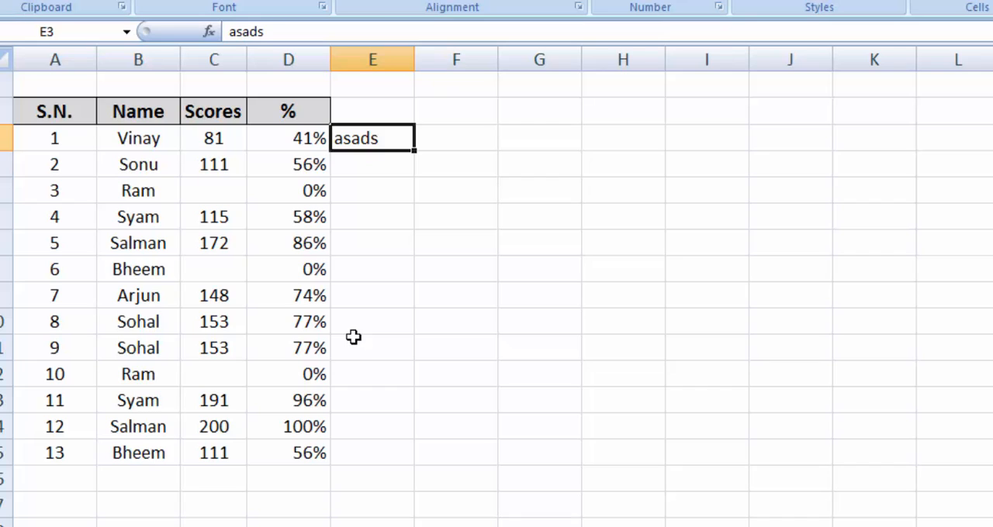
Move around columns D and E and clear the test text from cell E3.
key(Down)
key(Left)
key(ctrl+Down)
key(Down)
key(Up)
key(Left)
key(Right)
key(Right)
key(ctrl+Up)
key(Down)
key(Up)
key(BackSpace)
key(Left)
key(Right)
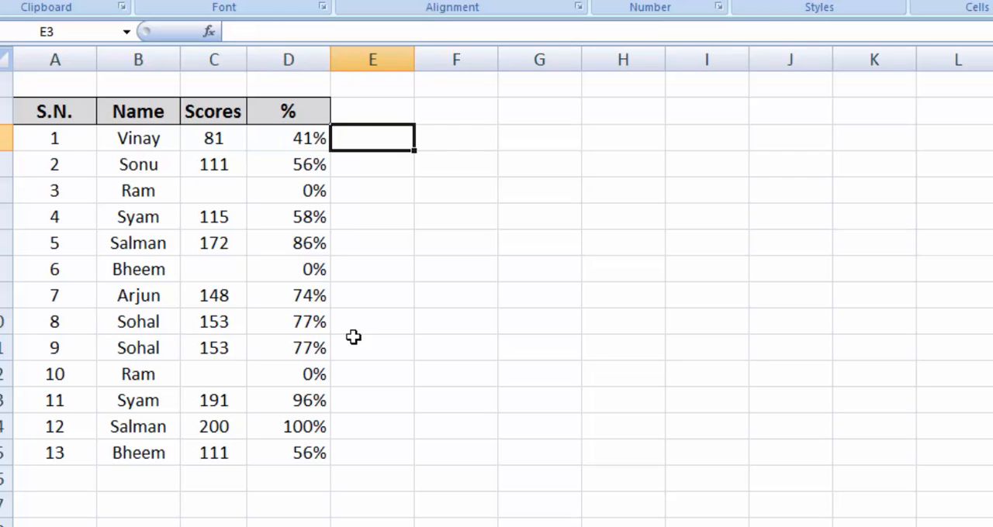
Enter the formula =D3 in cell E3.
key(Left)
key(Right)
text(=)
key(Left)
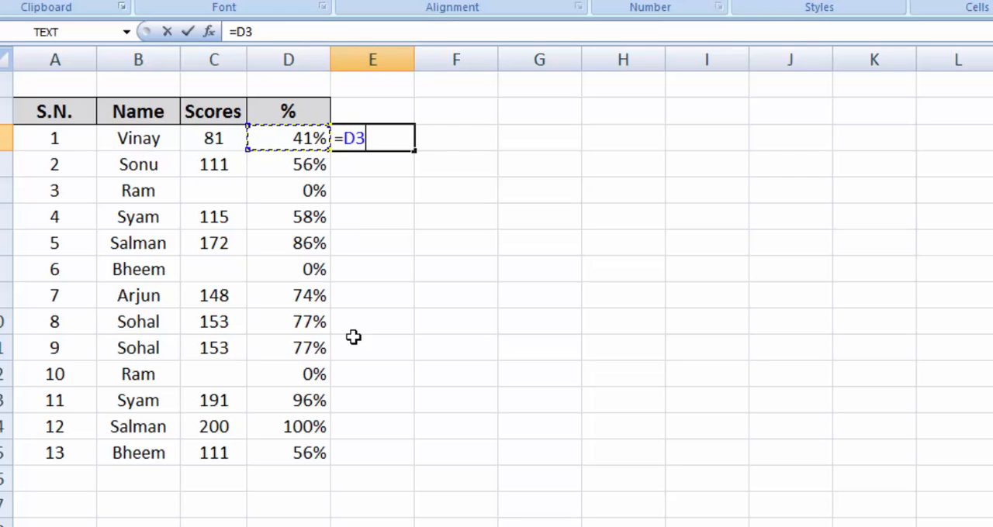
key(Return)
key(Up)
Jump between the ends of column E from E3, and jump to the last entry of column A, A15.
key(ctrl+Down)
key(ctrl+Up)
key(ctrl+Up)
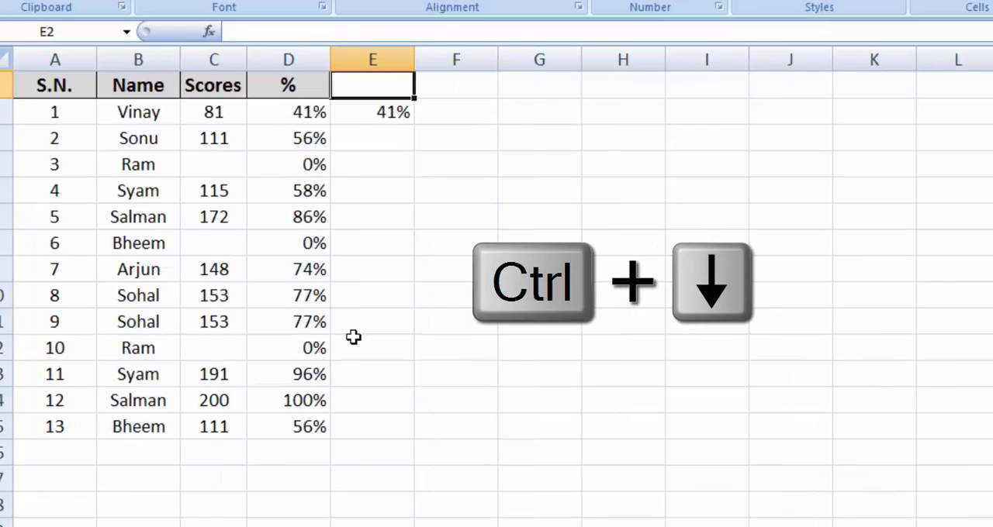
key(ctrl+Down)
key(ctrl+shift+Down)
key(ctrl+Up)
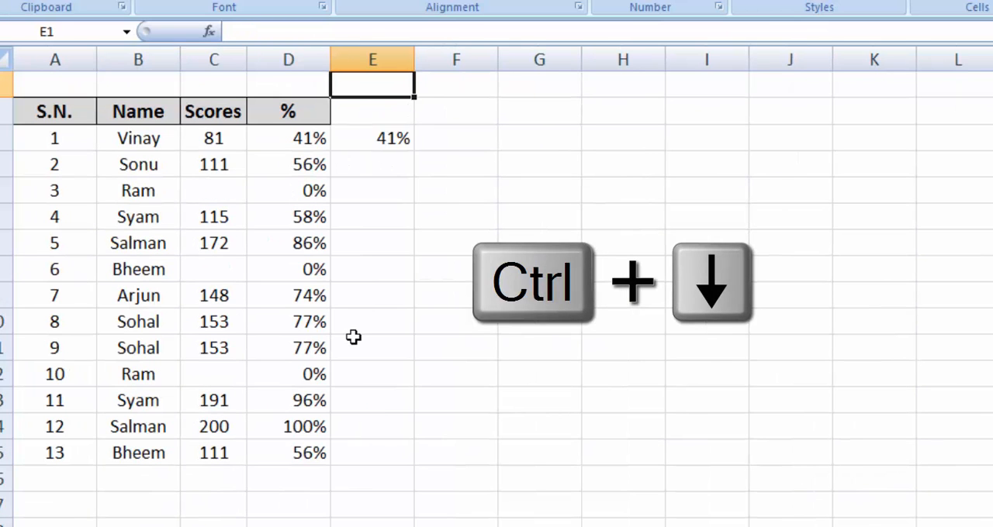
key(Down)
key(ctrl+Down)
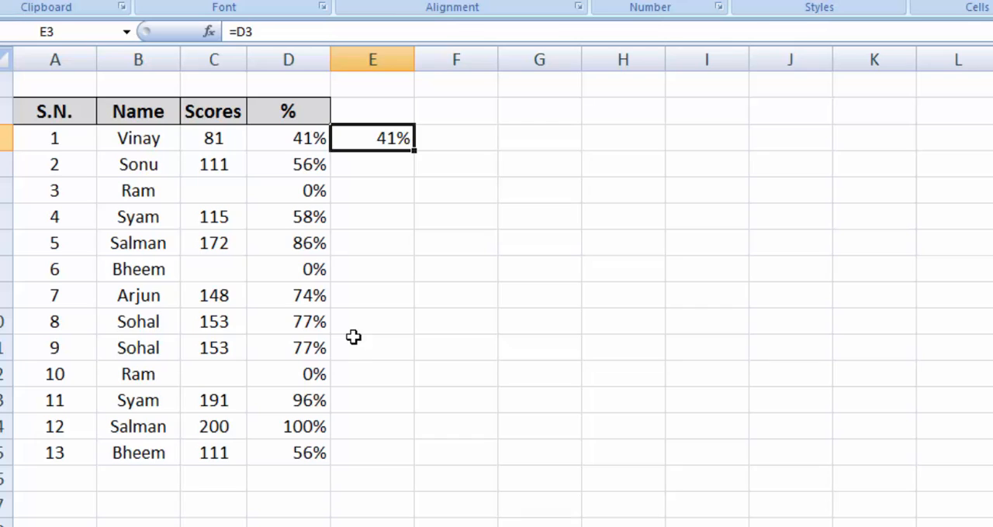
key(Left)
key(Left)
key(Left)
key(Left)
key(ctrl+Down)
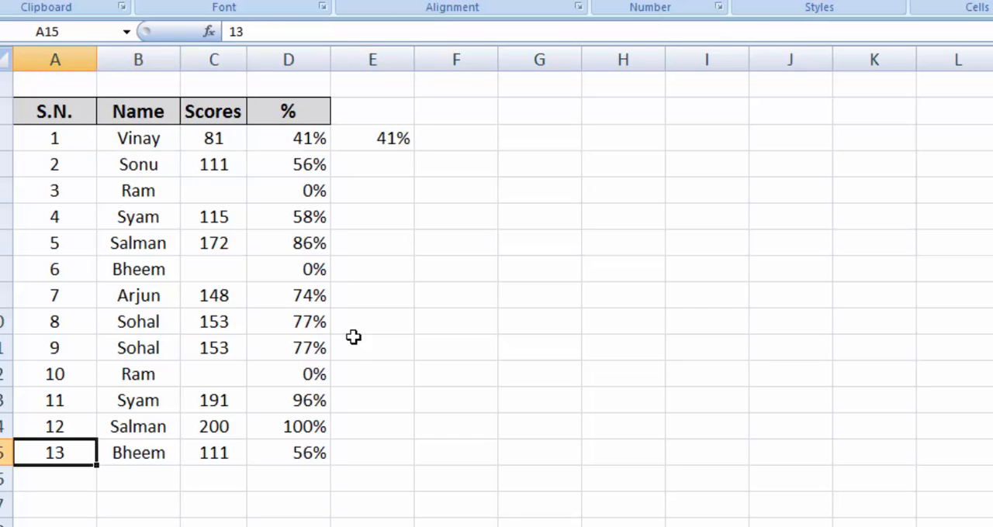
Select the table rows A3:D15 and copy them.
key(ctrl+Up)
key(shift+Right)
key(shift+Right)
key(shift+Right)
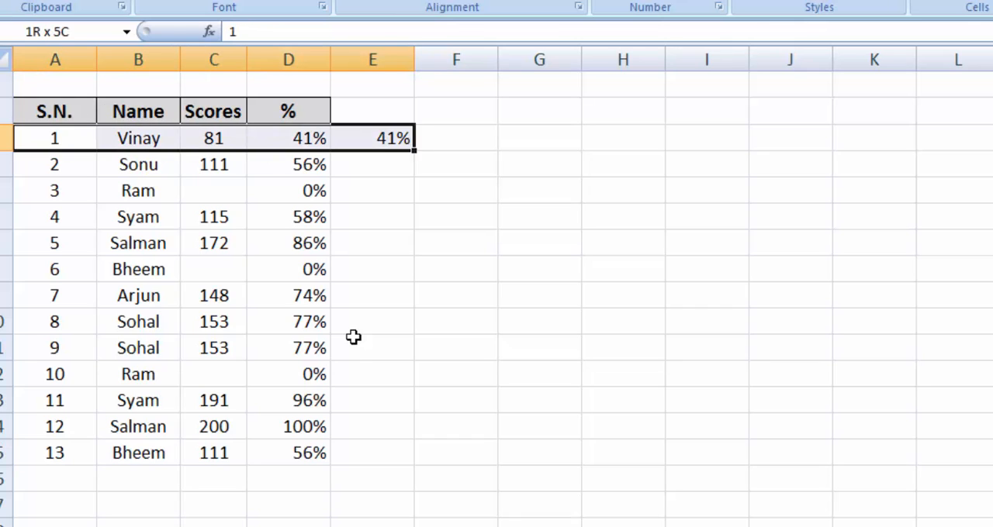
key(shift+Left)
key(shift+Down)
key(ctrl+shift+Down)
key(ctrl+c)
Paste the copied rows directly below the table, starting at A16.
key(Down)
key(ctrl+Down)
key(Down)
key(Down)
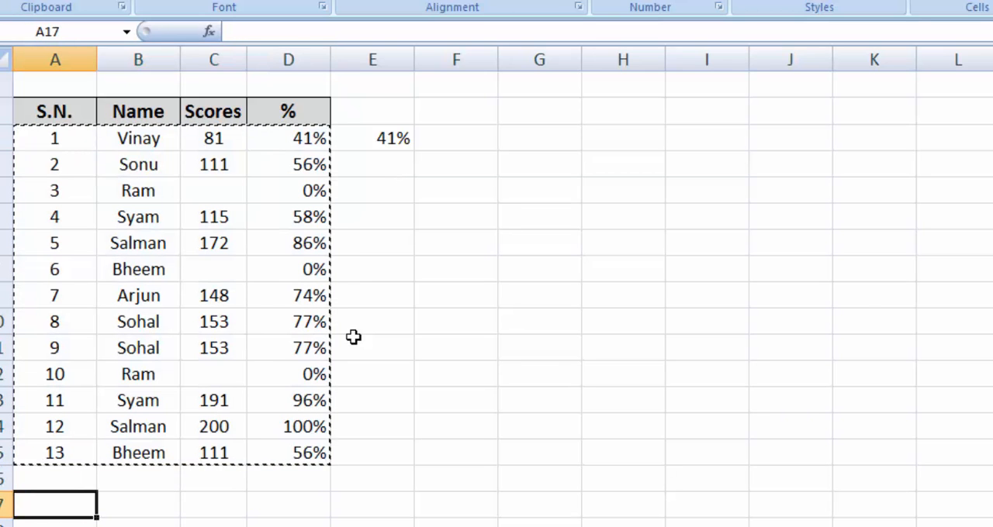
key(Up)
key(ctrl+v)
Return to the first data row and jump from A3 to the last entry in column A, A28.
key(ctrl+Up)
key(Right)
key(Right)
key(Right)
key(Down)
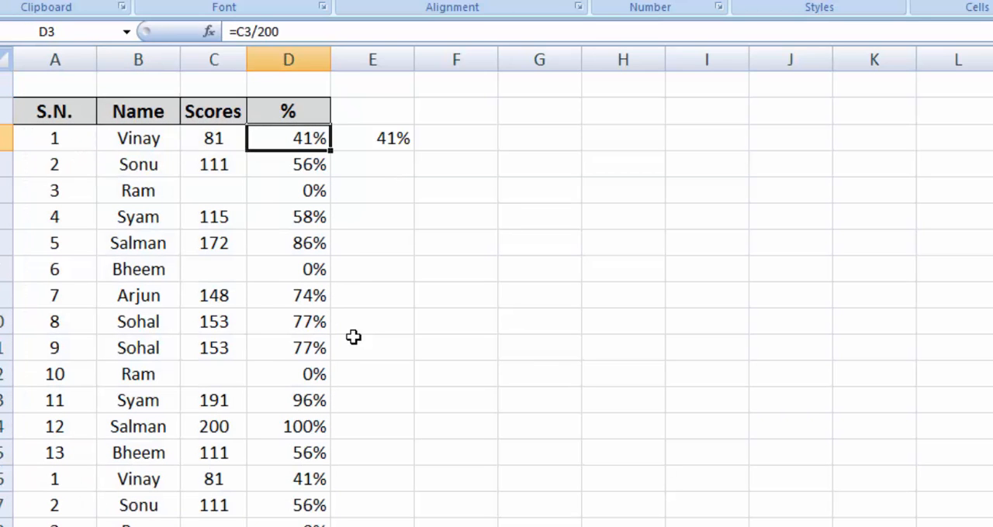
key(Right)
key(Left)
key(Left)
key(Left)
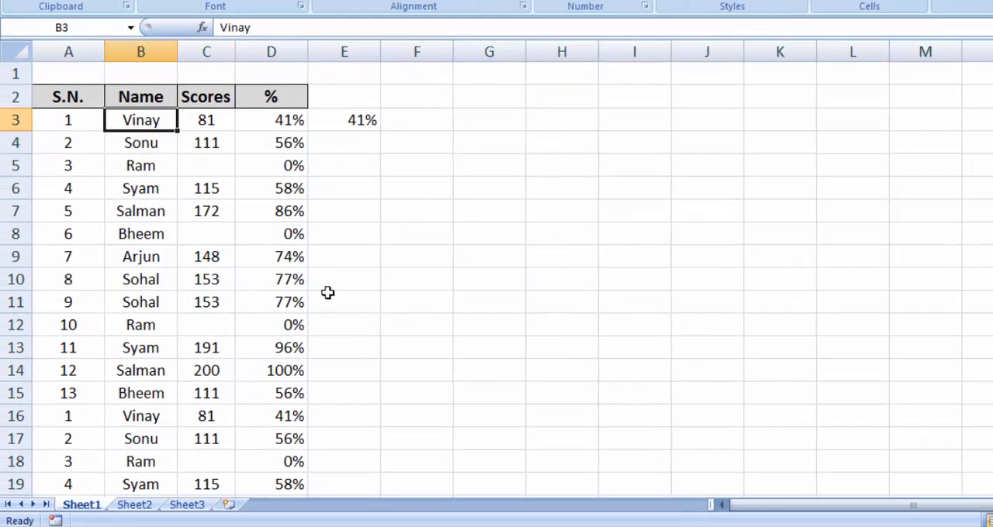
key(Left)
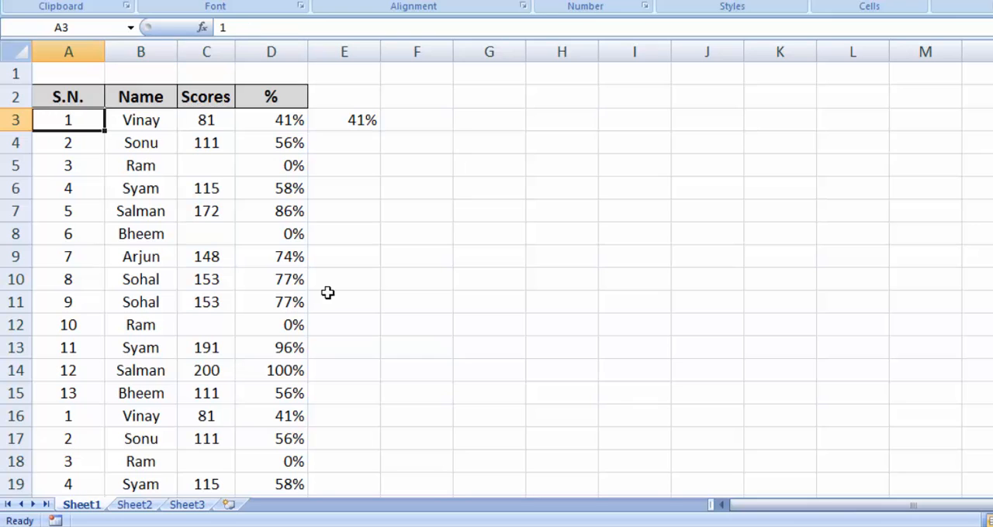
key(ctrl+Down)
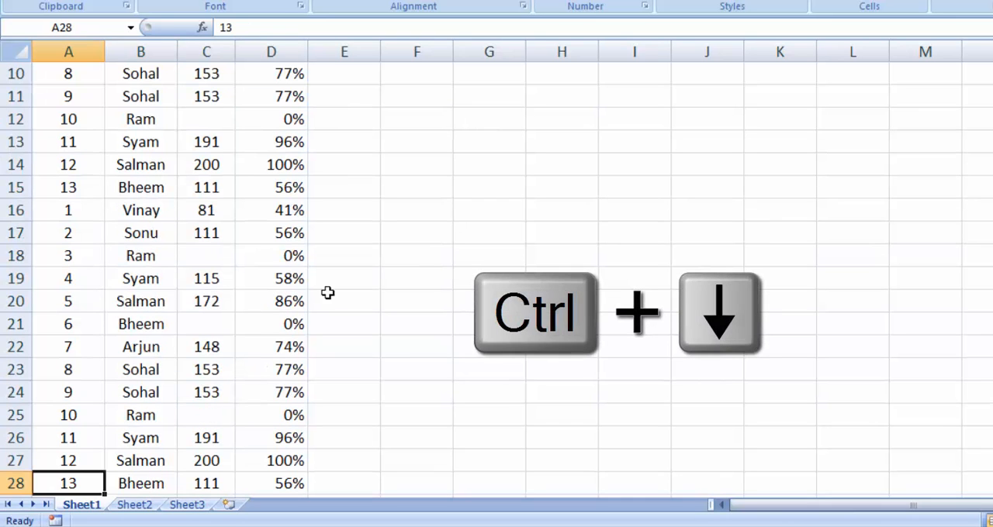
Select E3:E28 using Go To with reference E28 and fill the E3 formula down the range.
key(ctrl+Home)
key(Down)
key(Down)
key(Right)
key(Right)
key(Right)
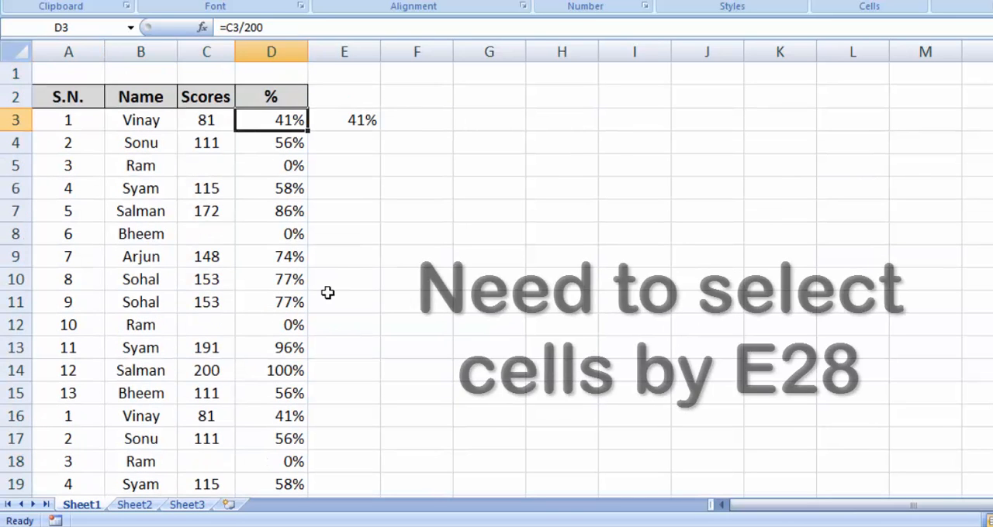
key(Right)
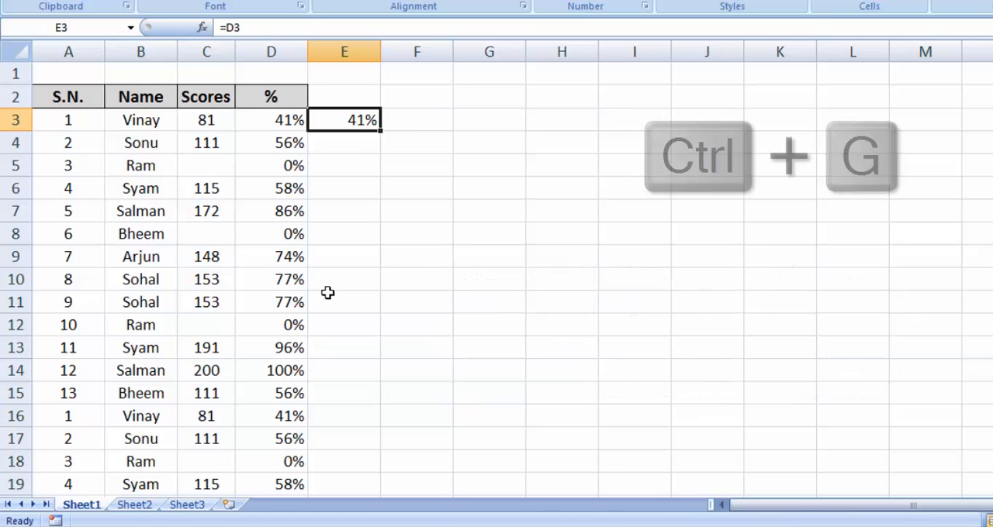
key(ctrl+g)
text(e28)
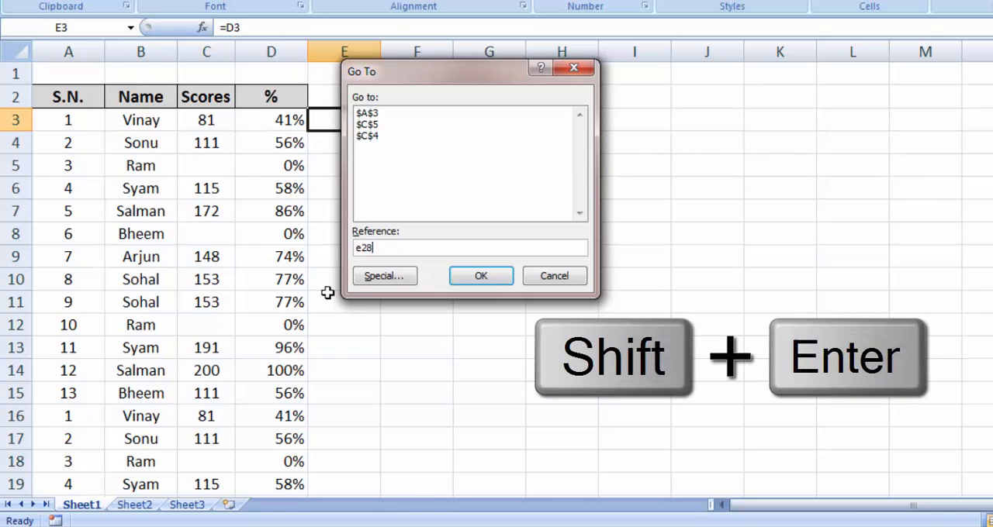
key(shift+Return)
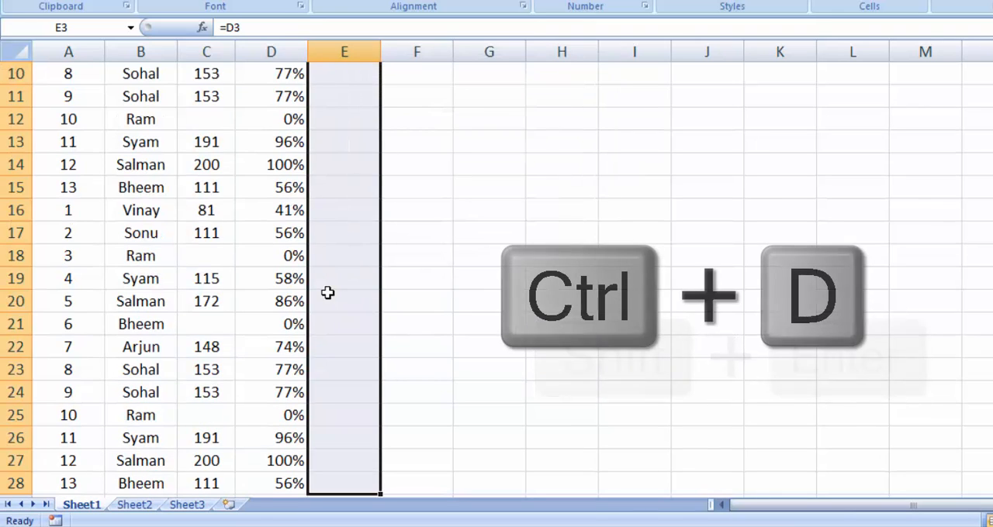
key(ctrl+d)
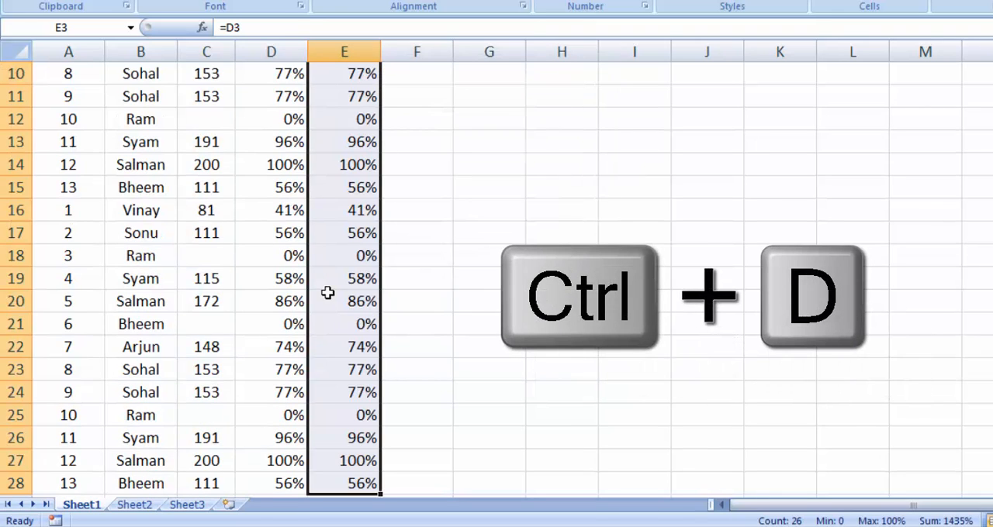
Check the filled column by selecting E3:E28 from E3, and make E3 the active cell again.
key(ctrl+Up)
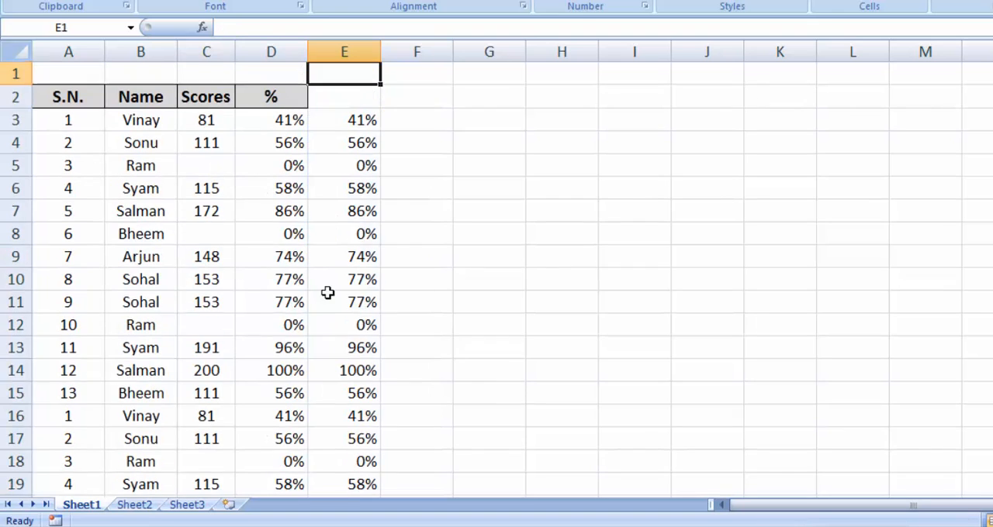
key(Down)
key(Down)
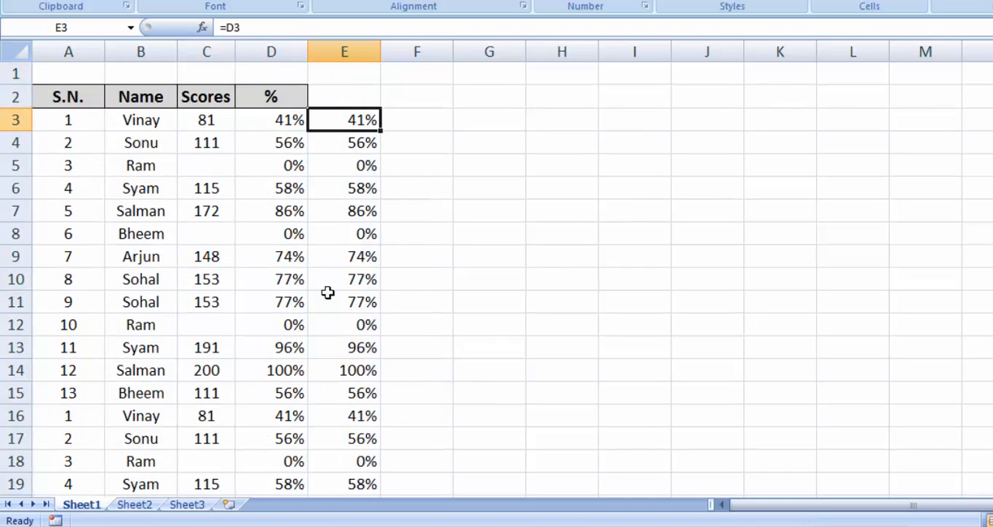
key(ctrl+shift+Down)
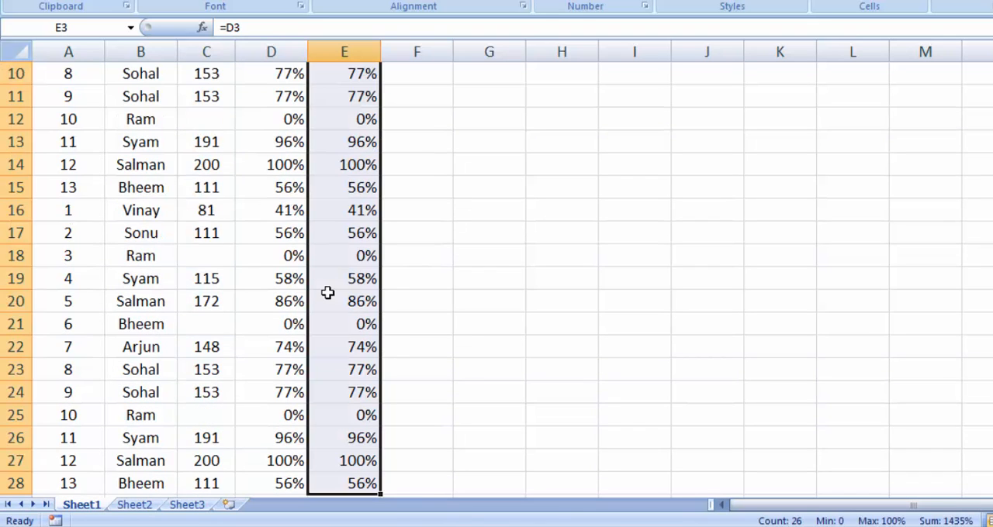
key(Up)
key(Down)
Use Go To to jump to C3 and select the scores range C3:C28.
key(ctrl+g)
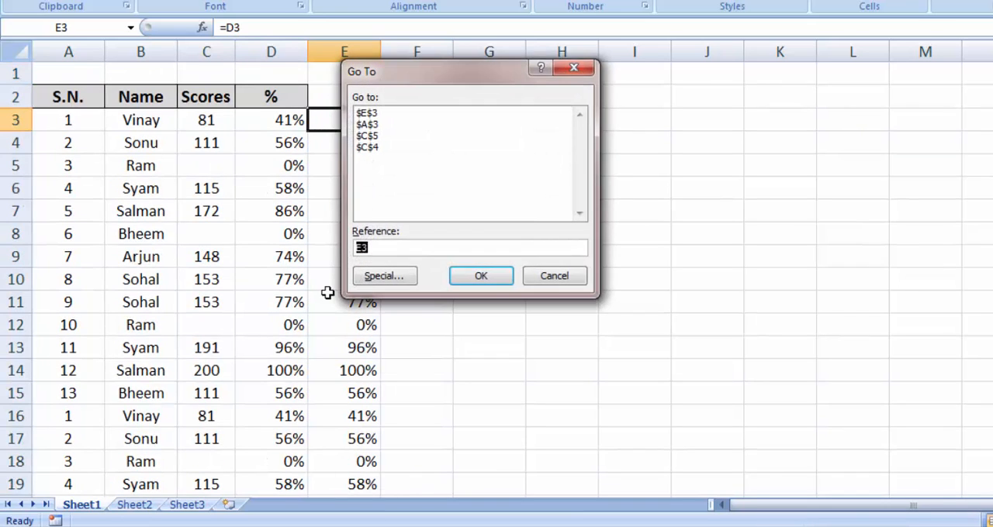
text(c3)
key(Return)
key(shift+Down)
key(shift+Down)
key(shift+Down)
key(shift+Down)
key(shift+Down)
key(shift+Down)
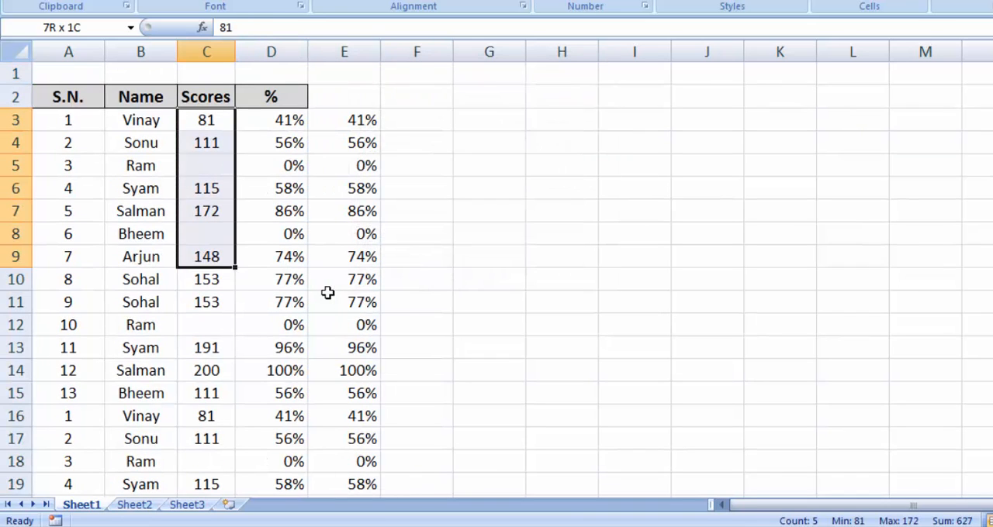
key(shift+Down)
key(shift+Down)
key(shift+Down)
key(shift+Down)
key(shift+Down)
key(shift+Down)
key(shift+Down)
key(shift+Down)
key(shift+Down)
key(shift+Down)
key(shift+Down)
key(shift+Down)
key(shift+Down)
key(shift+Down)
key(shift+Down)
key(shift+Down)
key(shift+Down)
key(shift+Down)
key(shift+Down)
key(shift+Down)
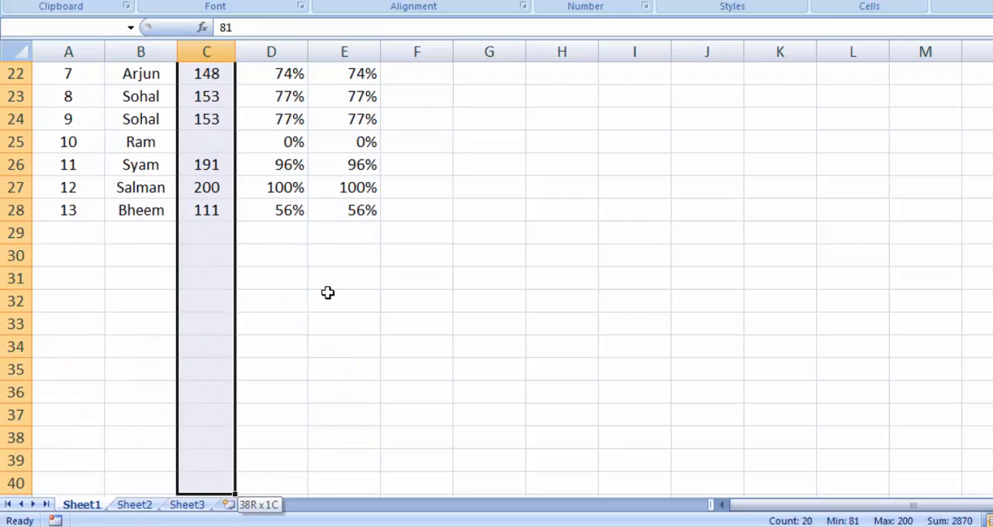
key(ctrl+shift+Up)
Select only the blank cells within C3:C28 using the Blanks option of Go To Special.
key(ctrl+g)
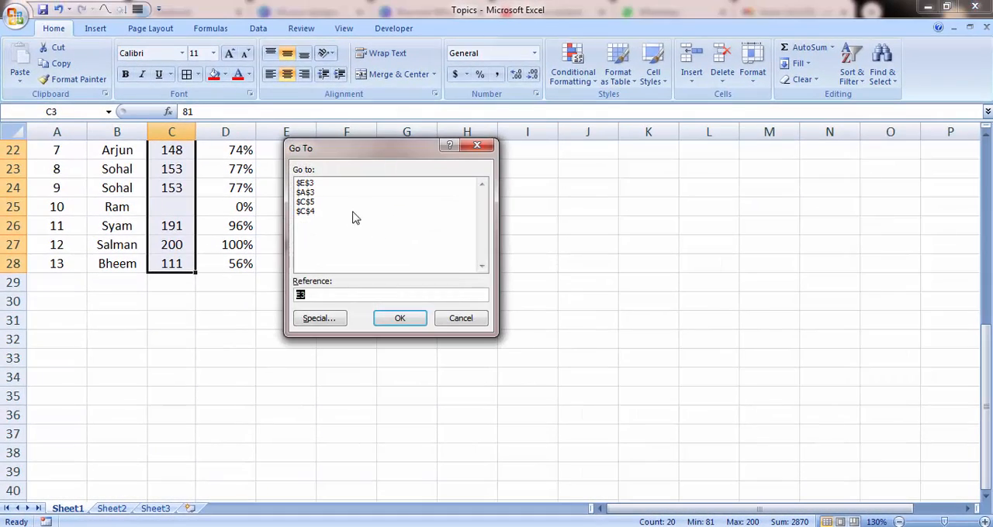
drag(363, 149, 401, 150)
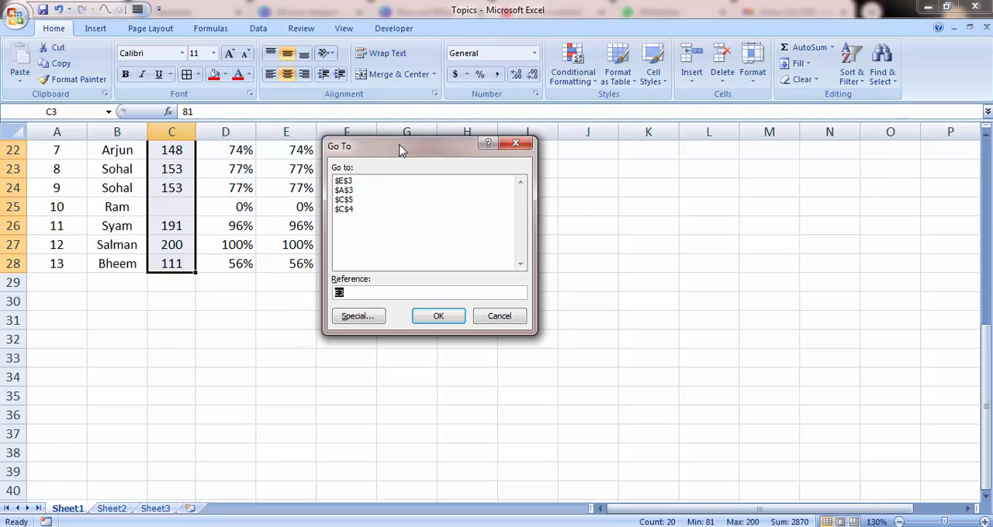
click(361, 317)
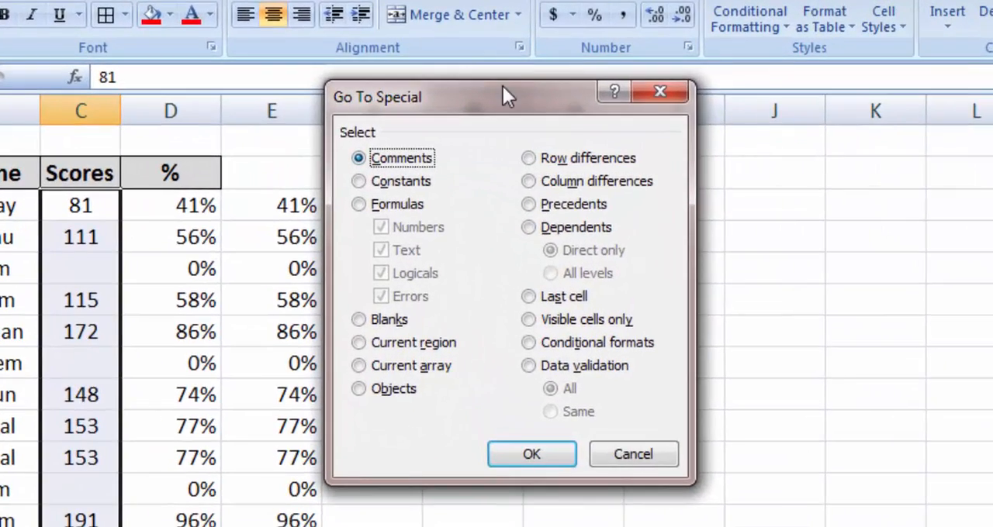
drag(440, 114, 453, 119)
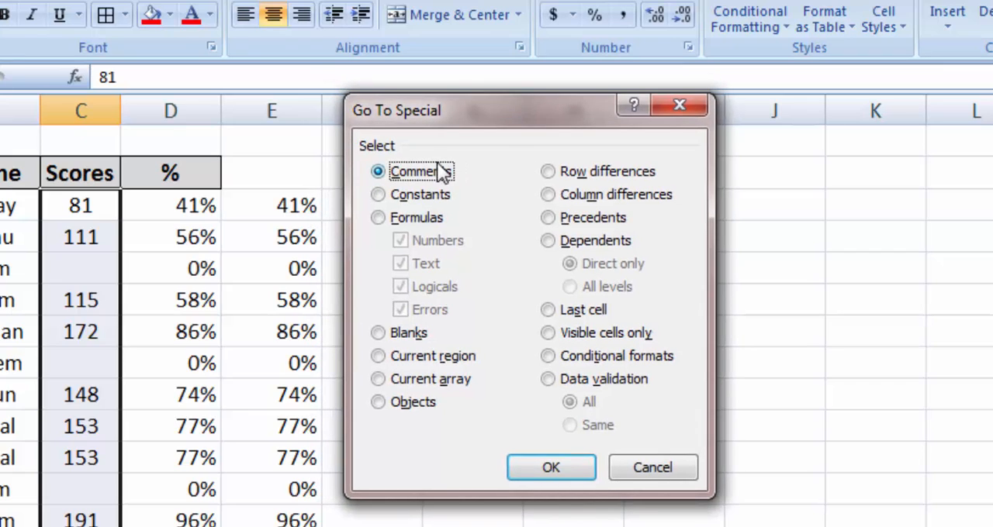
click(377, 333)
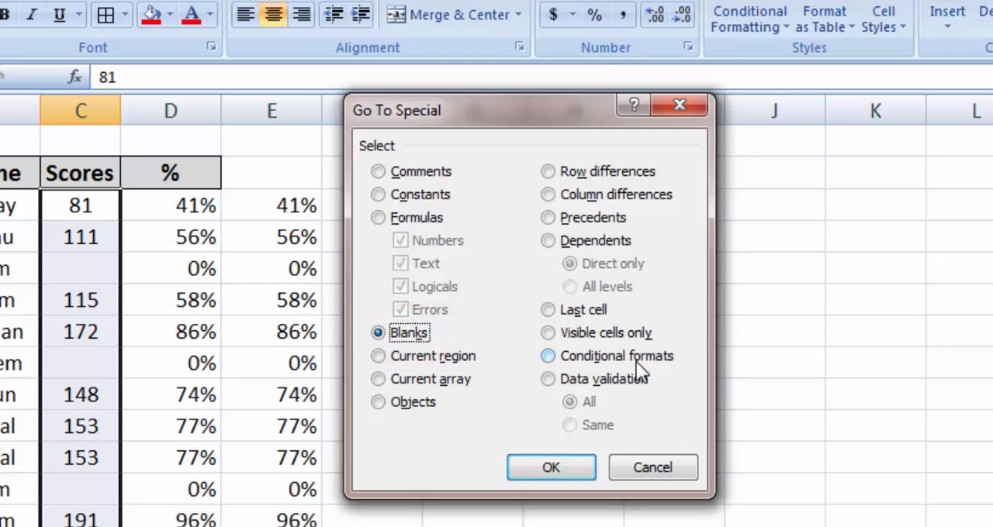
click(567, 467)
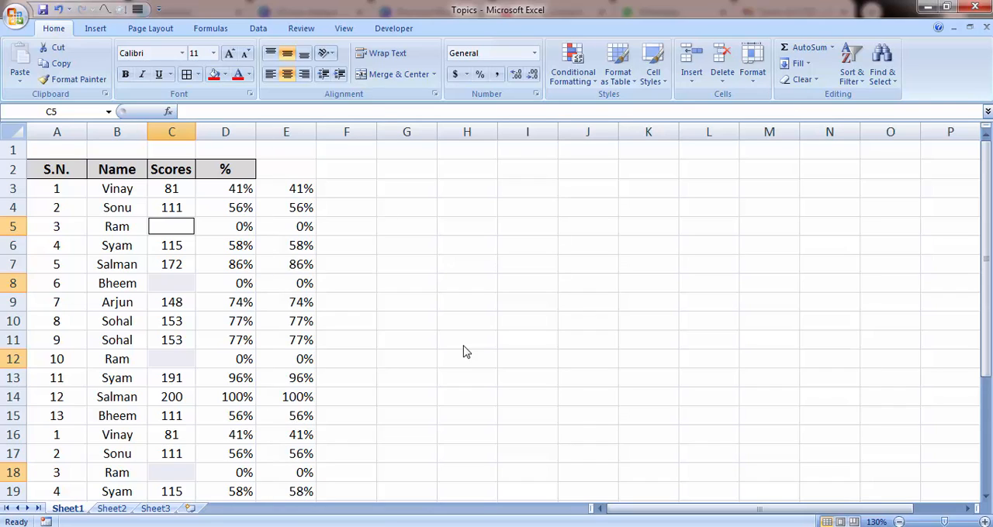
Drop the blank-cell selection, return to C3 and select the scores range C3:C28 again.
key(Right)
key(Right)
key(Right)
key(Right)
key(Right)
key(Left)
key(Left)
key(Left)
key(Up)
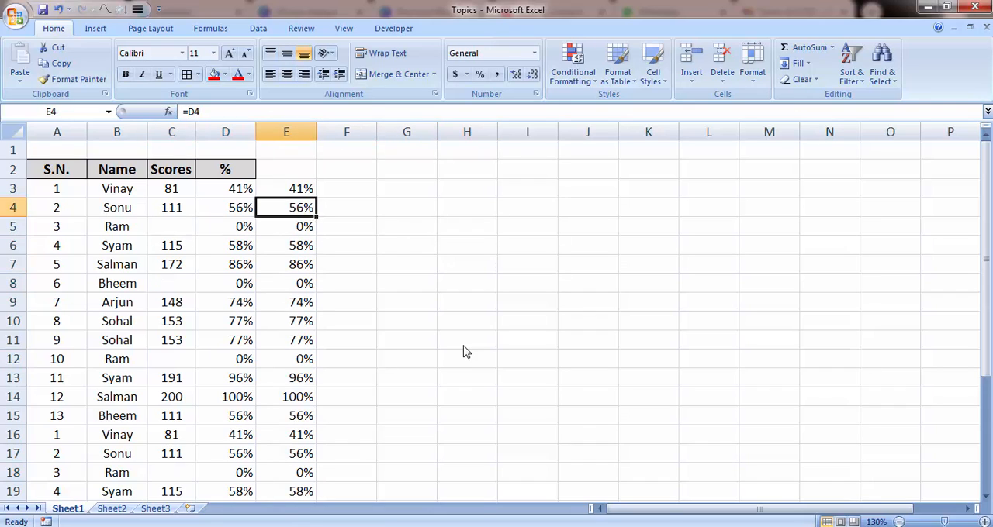
key(Left)
key(Up)
key(Left)
key(shift+Down)
key(shift+Down)
key(shift+Down)
key(shift+Down)
key(shift+Down)
key(shift+Down)
key(shift+Down)
key(shift+Down)
key(shift+Down)
key(shift+Down)
key(shift+Down)
key(shift+Down)
key(shift+Down)
key(shift+Down)
key(shift+Down)
key(shift+Down)
key(shift+Down)
key(shift+Down)
key(shift+Down)
key(shift+Down)
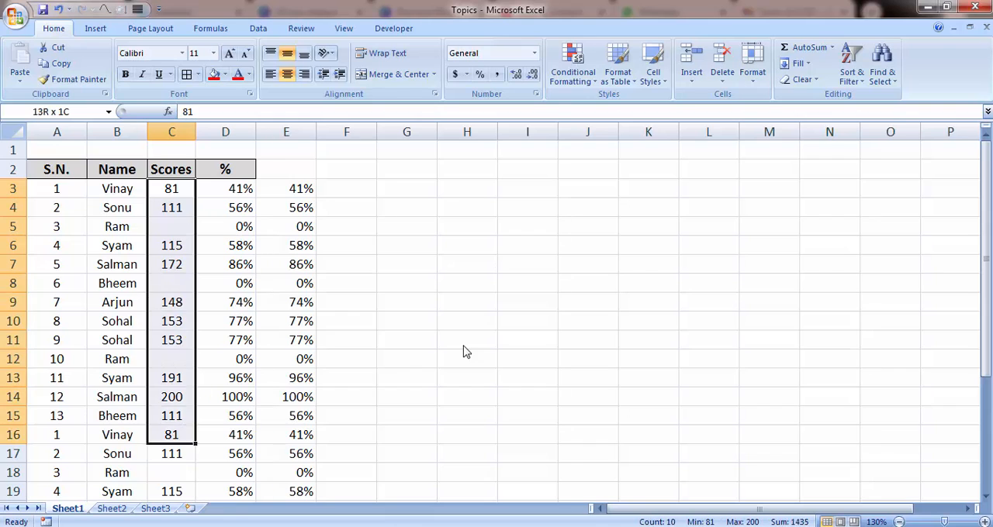
key(shift+Down)
key(shift+Down)
key(shift+Down)
key(shift+Up)
key(shift+Up)
key(shift+Up)
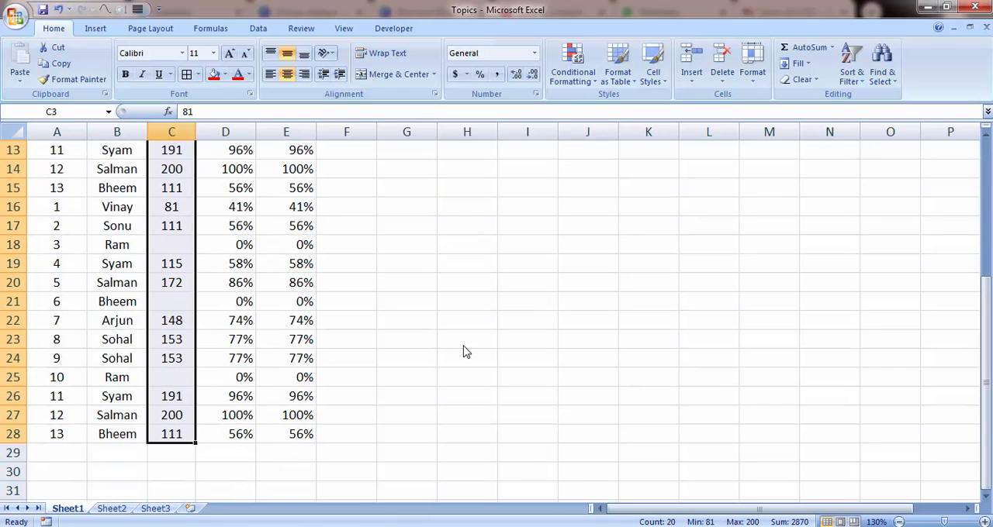
Select the blank cells in C3:C28 with Go To Special and fill them red.
key(ctrl+g)
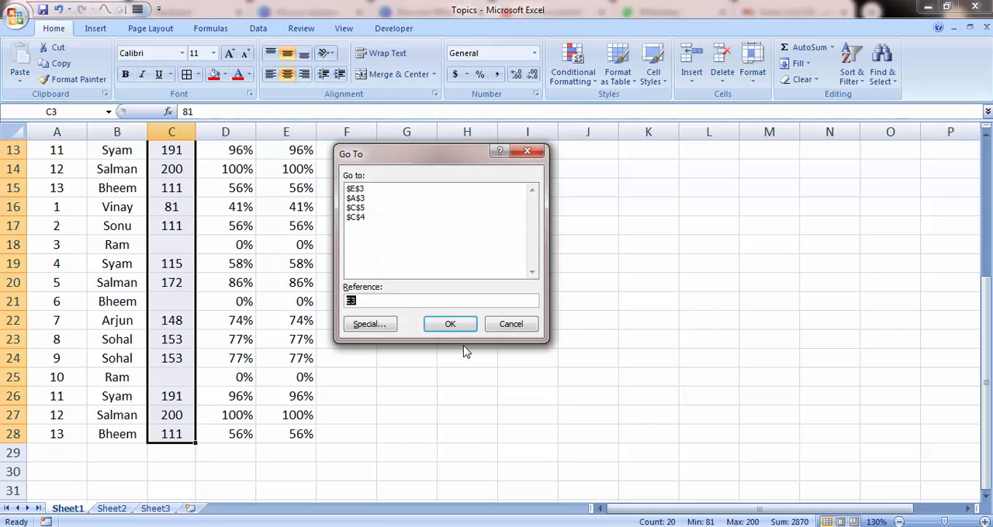
click(367, 325)
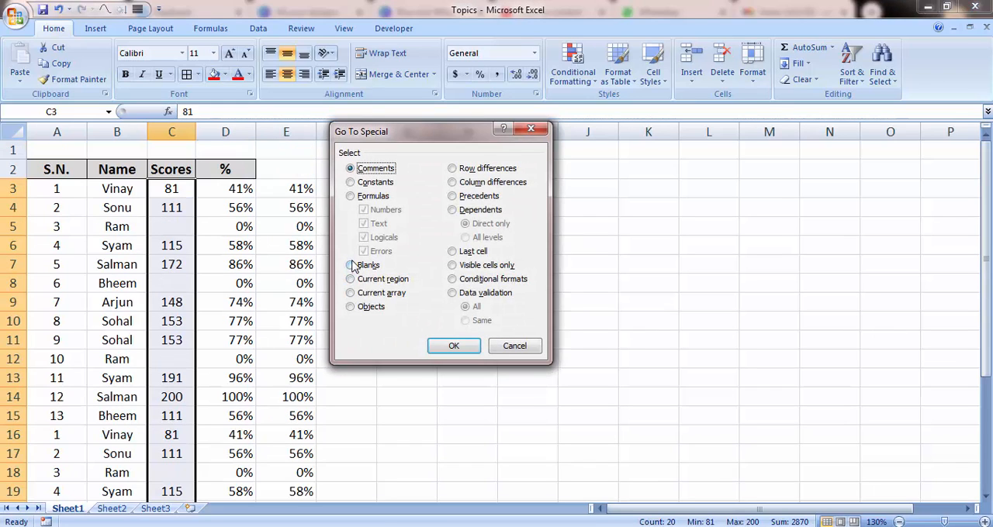
click(351, 266)
click(448, 348)
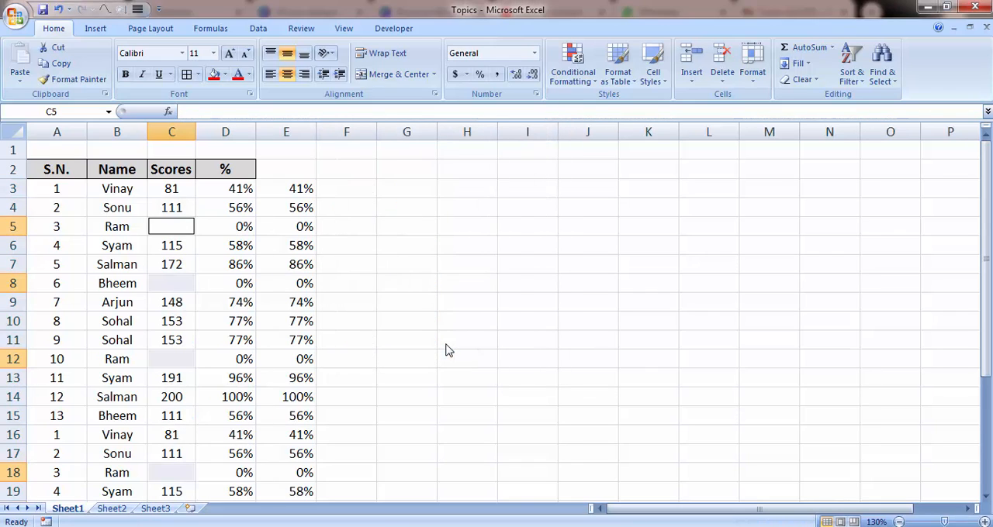
click(215, 75)
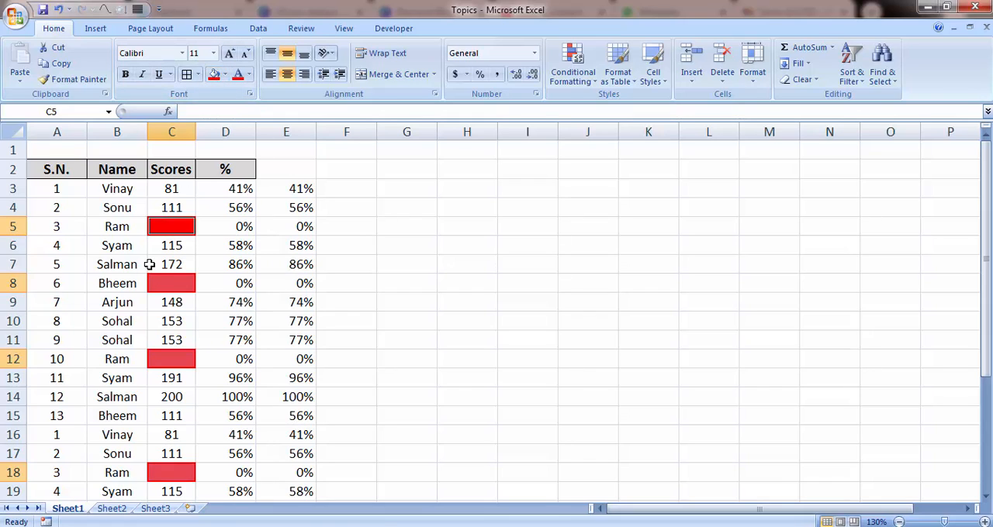
Enter a dash (-) into all the selected blank score cells at once.
text(12)
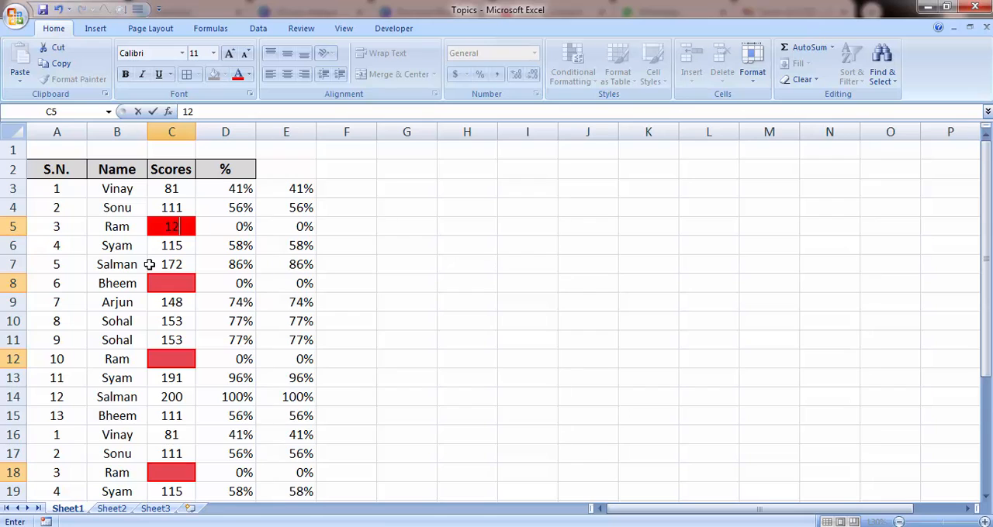
key(BackSpace)
key(BackSpace)
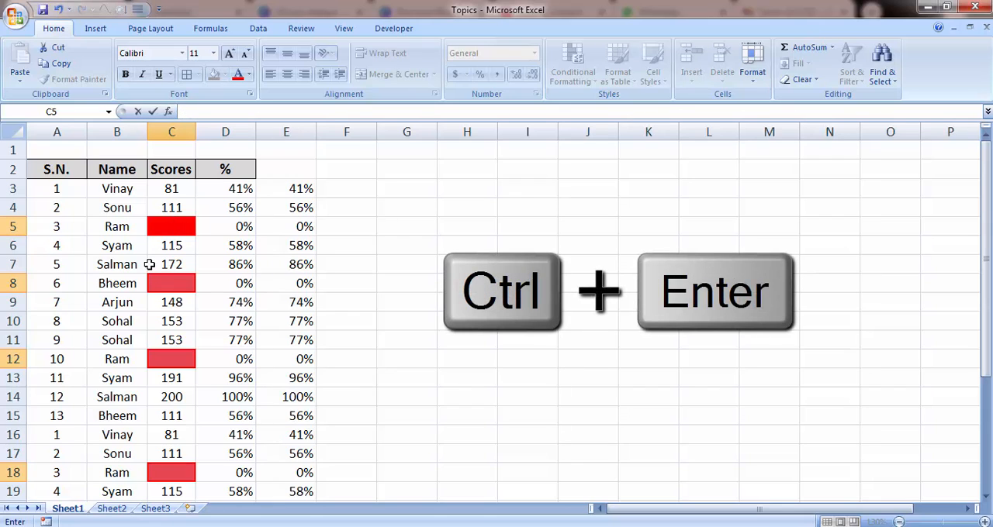
text(-)
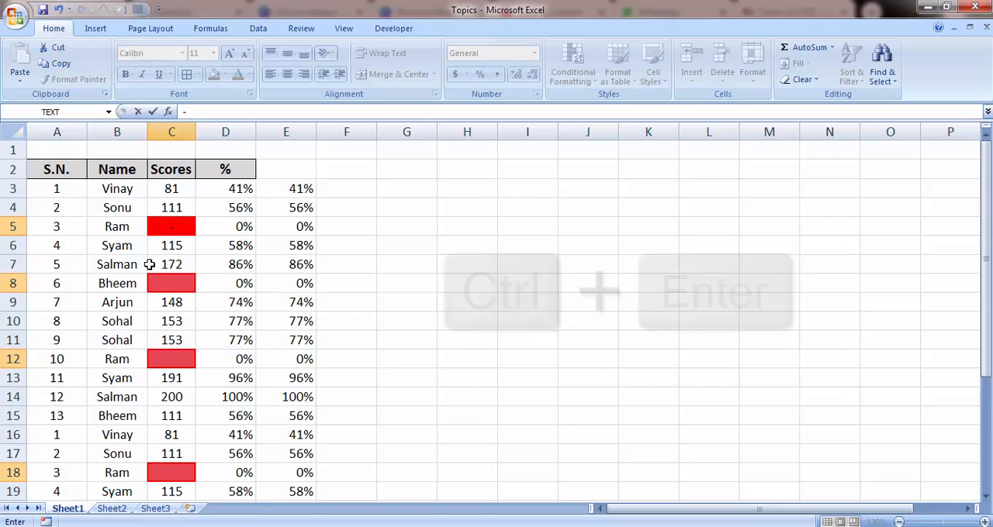
key(ctrl+Return)
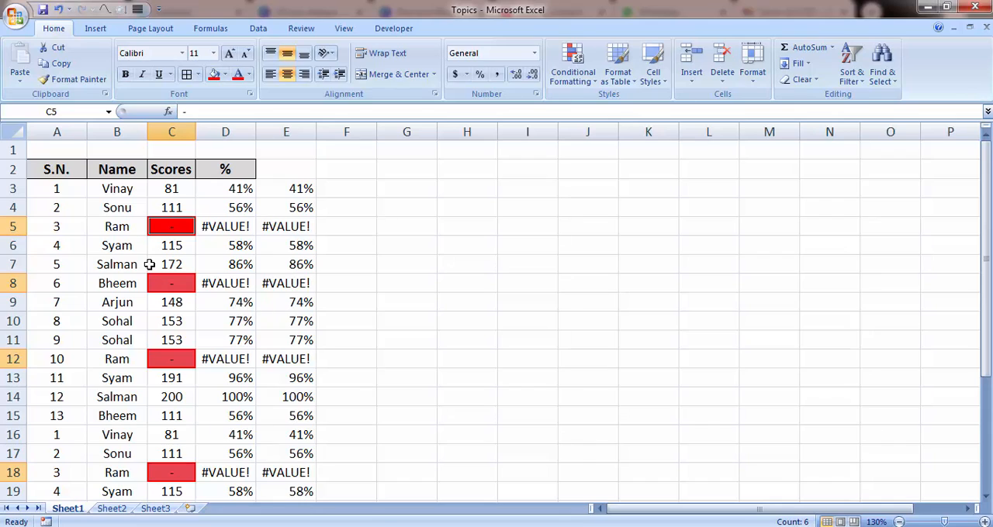
Check the percentage formula in D5, leaving the cell's content unchanged.
click(149, 264)
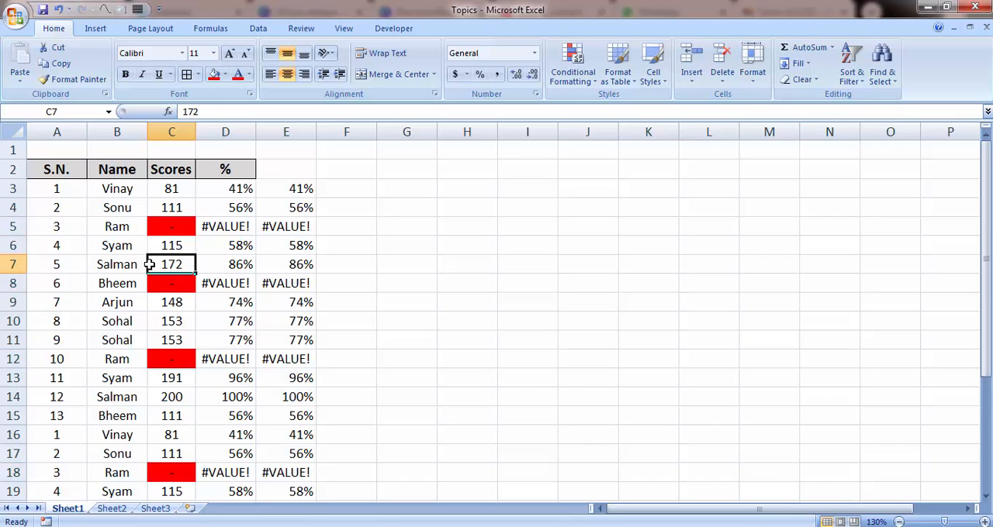
key(Right)
key(Up)
key(Up)
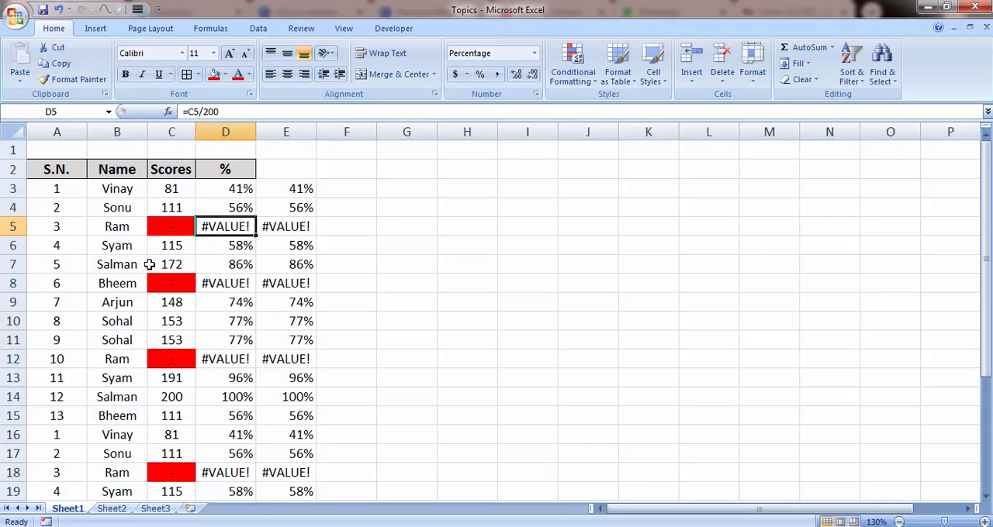
text(2)
key(Escape)
Undo the dash entries, the red fill, the column E formulas and the duplicated table rows.
key(ctrl+z)
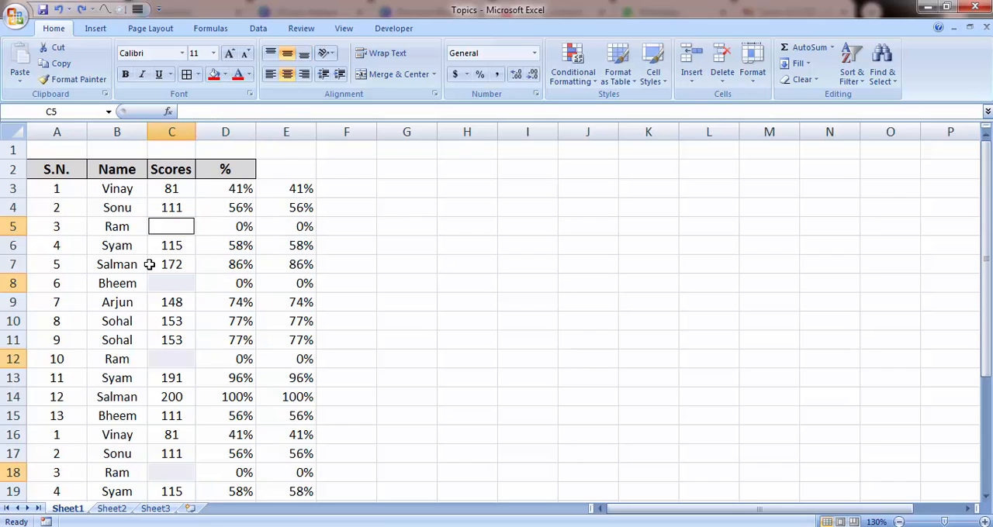
key(ctrl+z)
Undo the earlier formatting changes in the Name and Scores columns, restoring the original cell highlights.
key(ctrl+z)
key(ctrl+z)
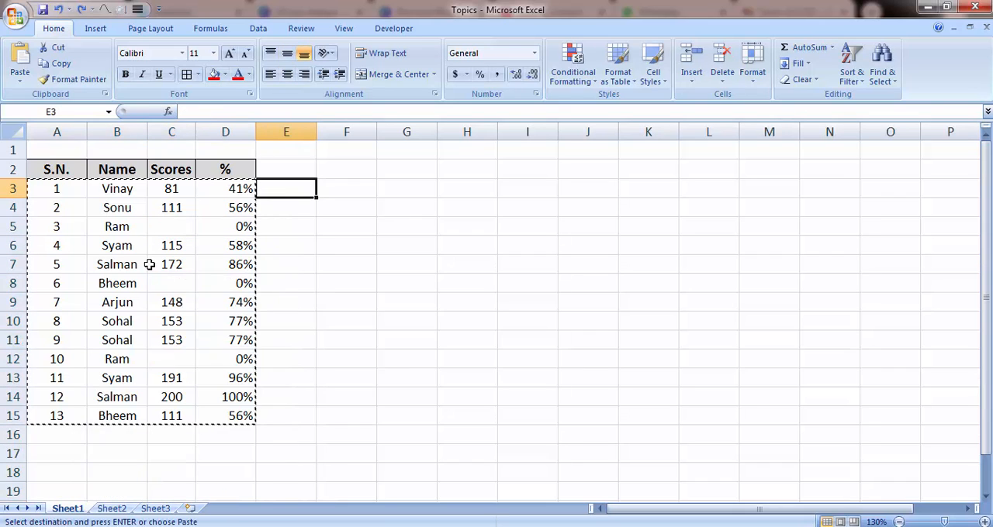
text(asads)
key(Escape)
key(ctrl+z)
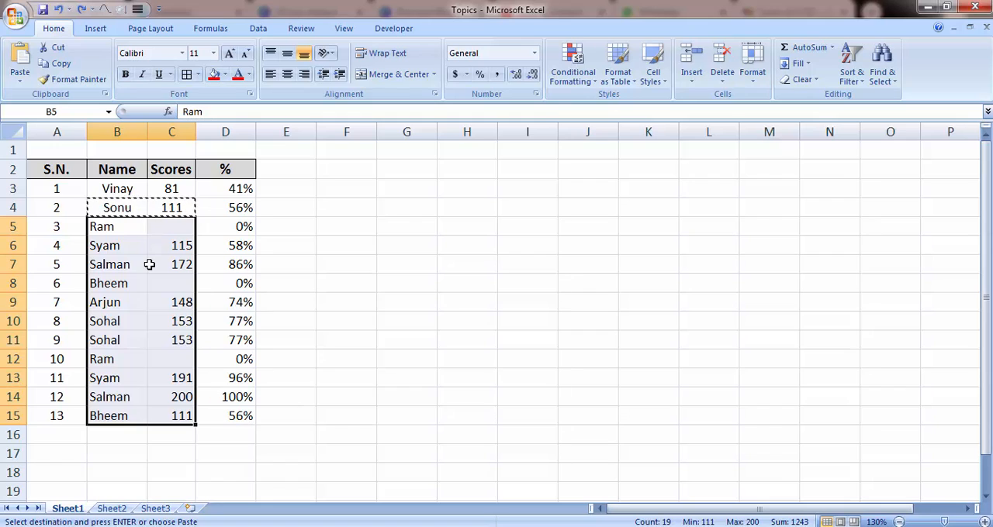
key(ctrl+z)
key(ctrl+z)
key(ctrl+z)
key(ctrl+z)
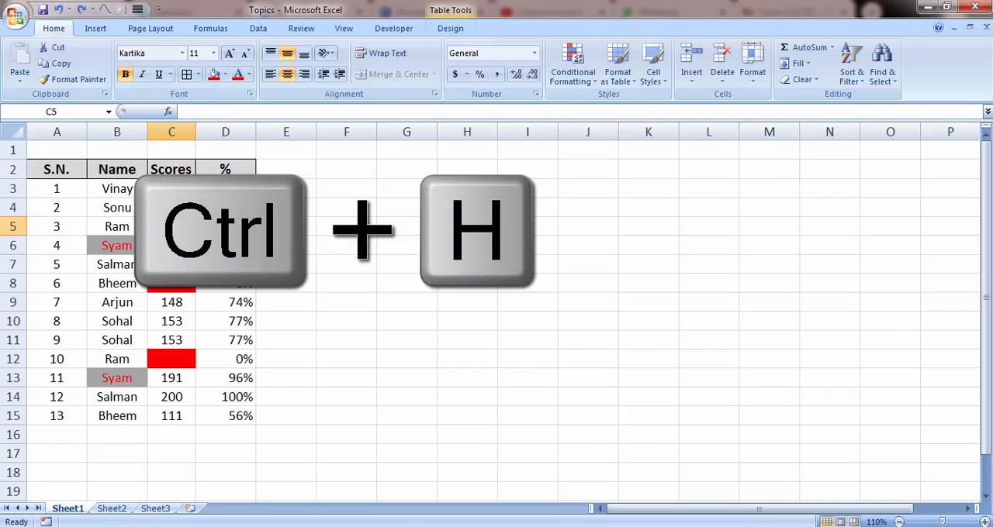
Open Find and Replace in Replace mode, compare it with Find mode, and close the dialog.
key(ctrl+h)
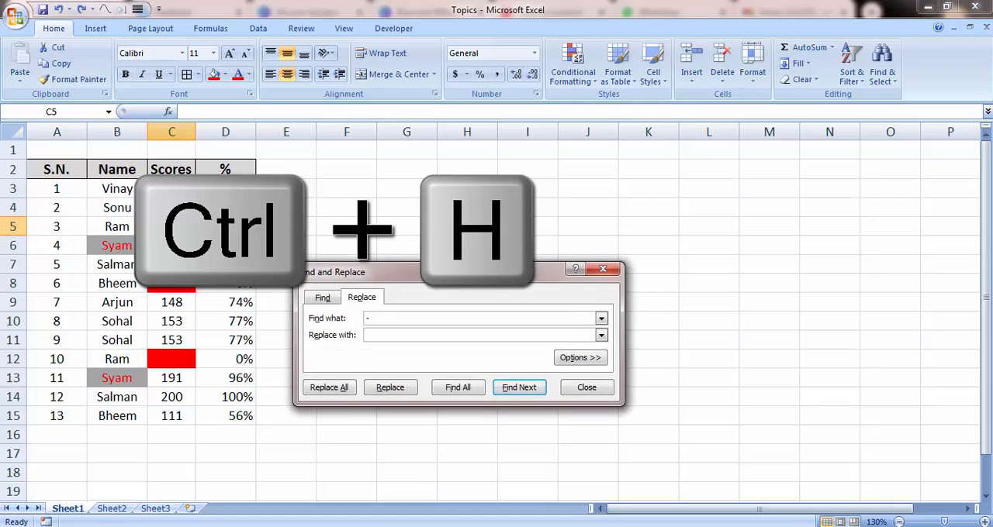
key(Escape)
key(ctrl+f)
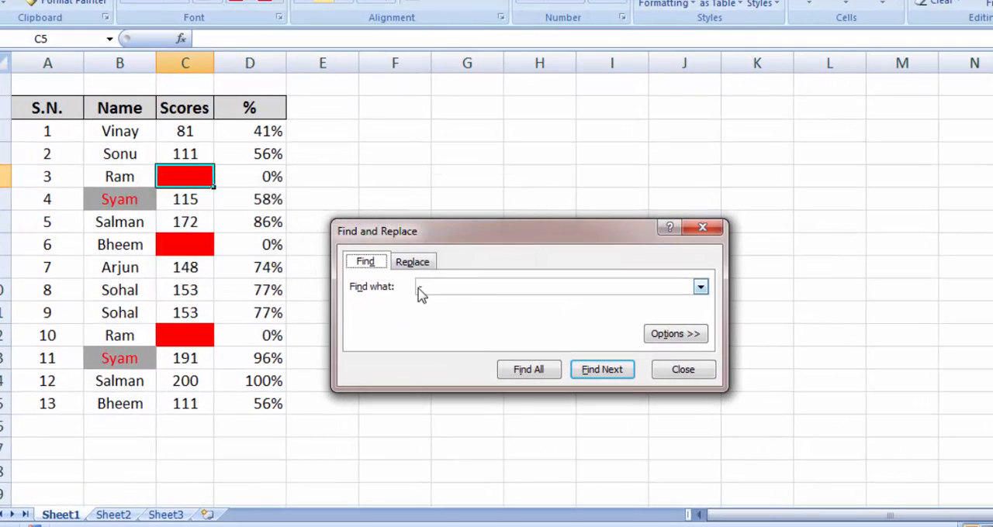
key(Escape)
key(ctrl+h)
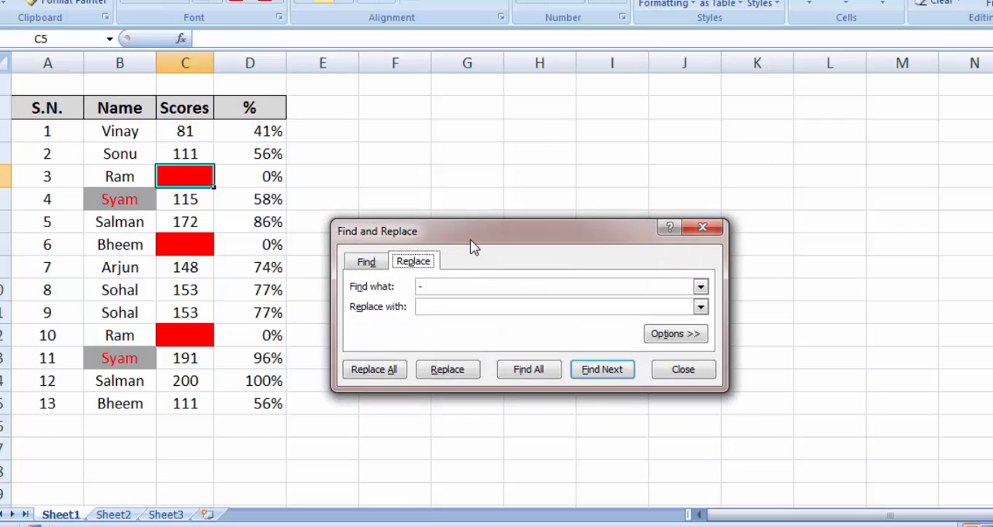
drag(471, 240, 452, 161)
click(434, 214)
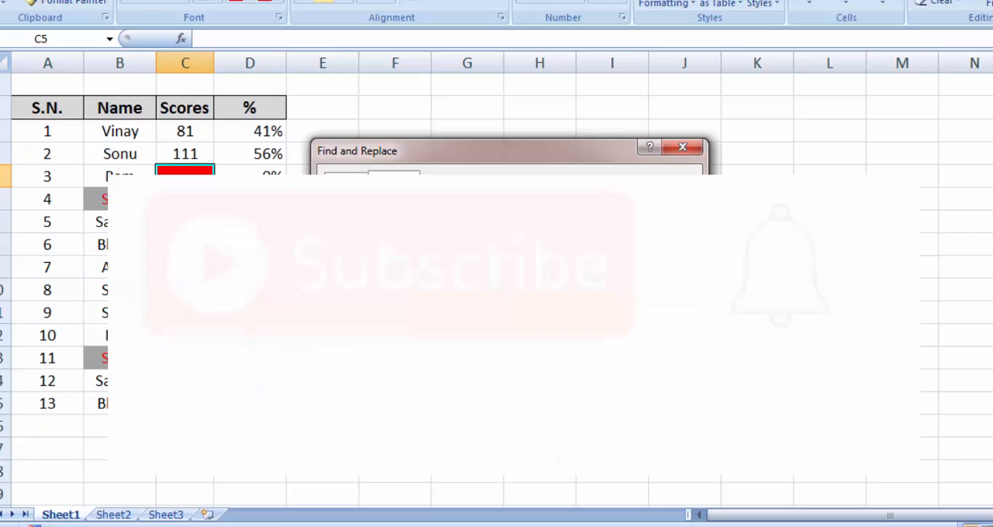
click(683, 149)
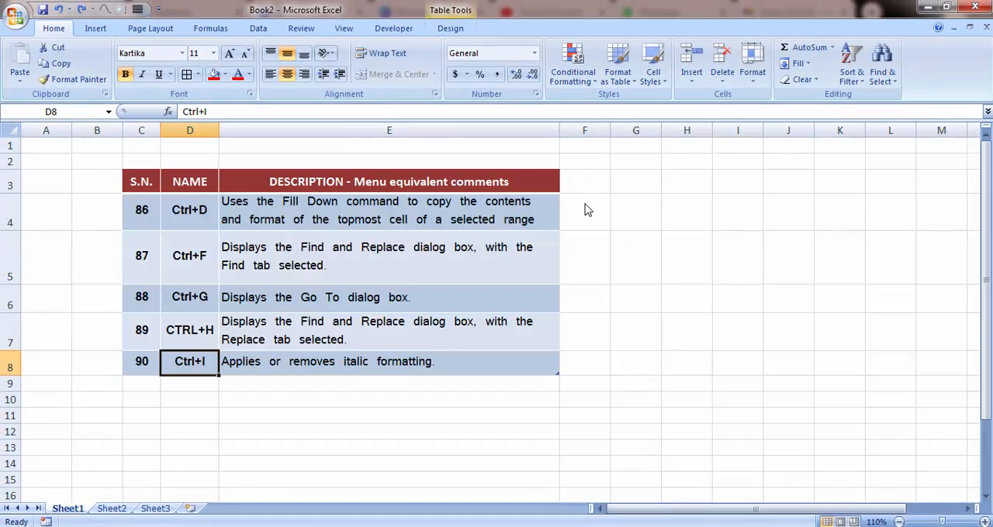
Toggle italic formatting on and off several times for the description in E8 of Book2, and select D6.
key(Right)
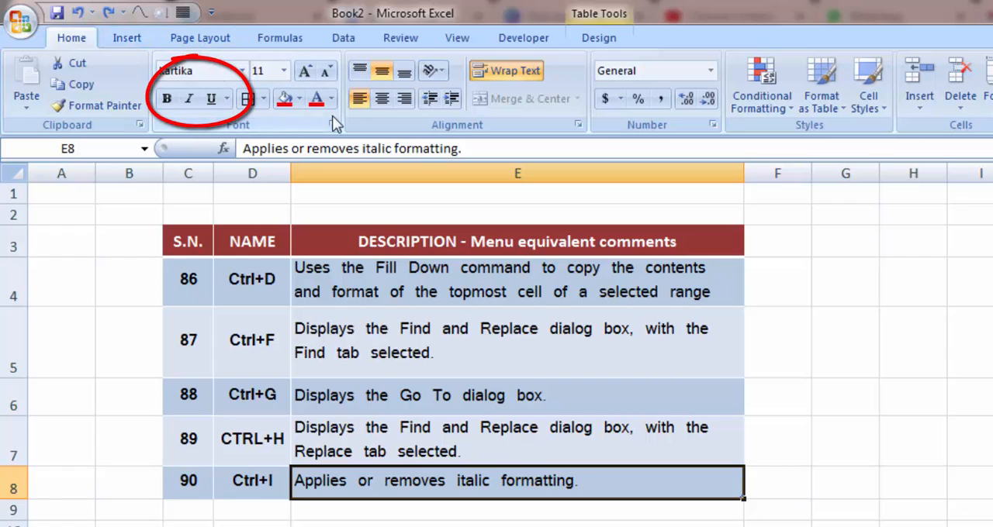
click(191, 99)
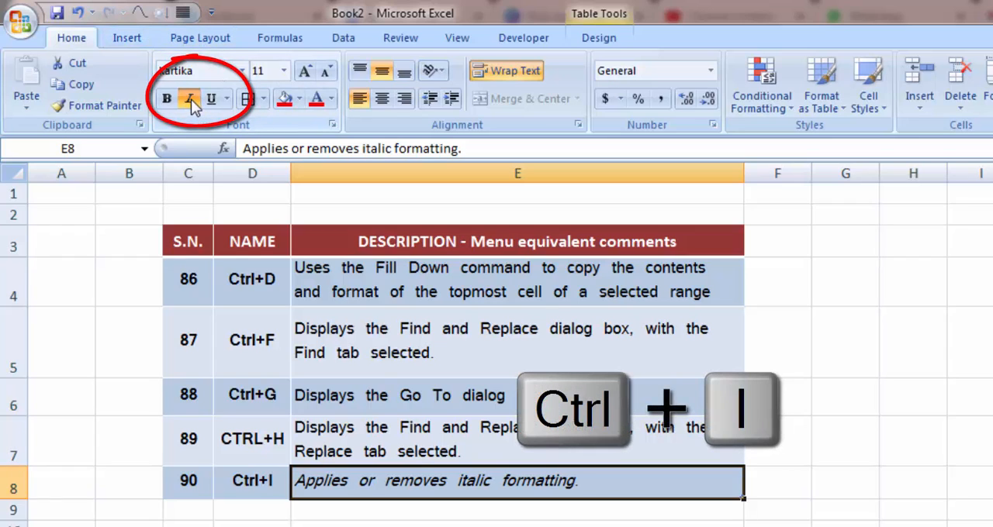
click(191, 99)
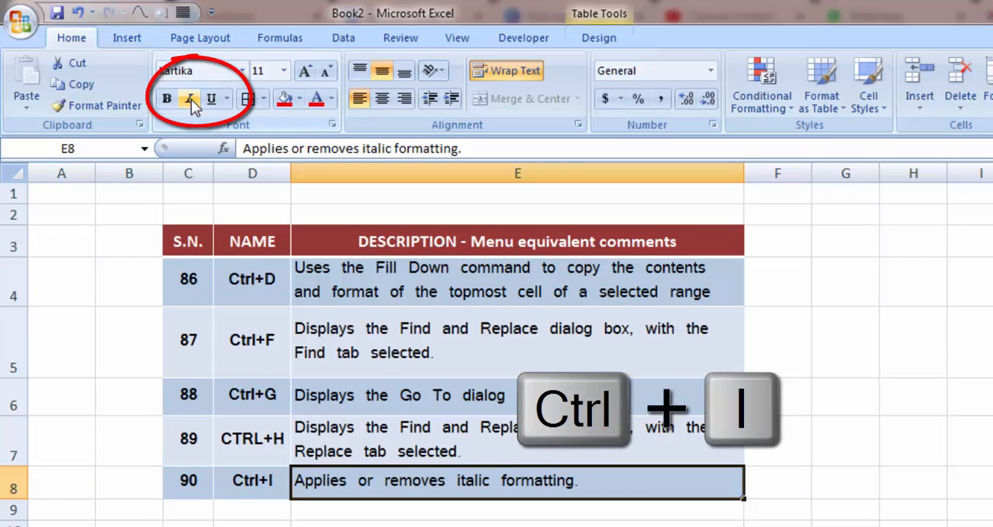
click(191, 100)
click(191, 99)
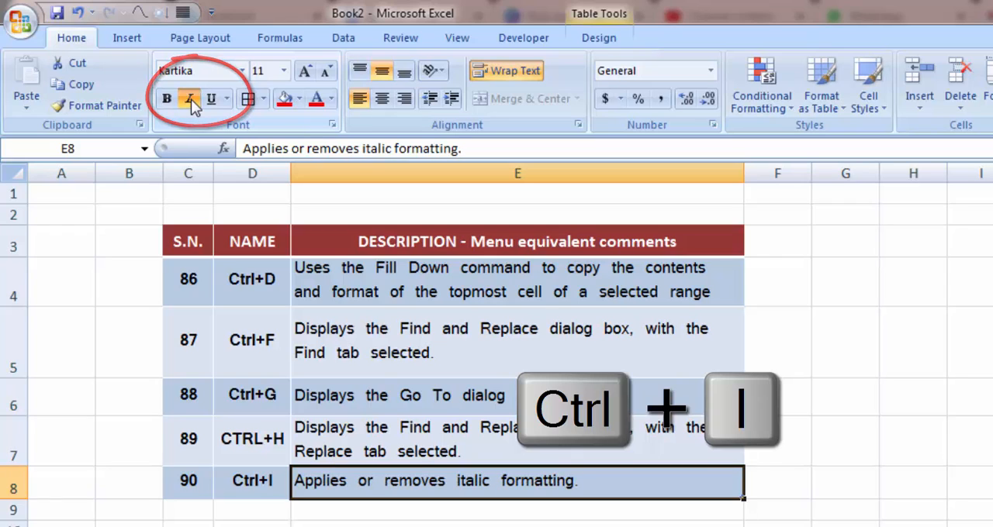
click(191, 99)
click(191, 100)
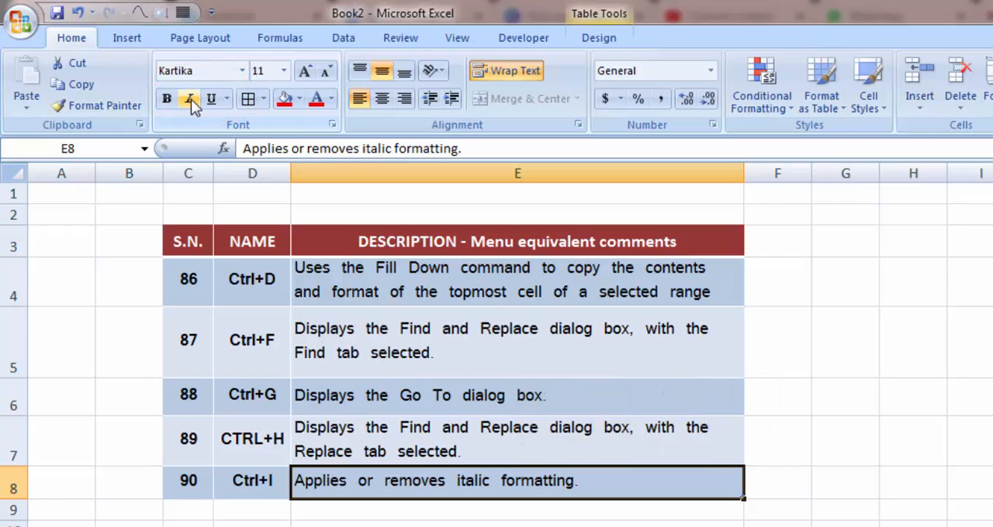
click(241, 390)
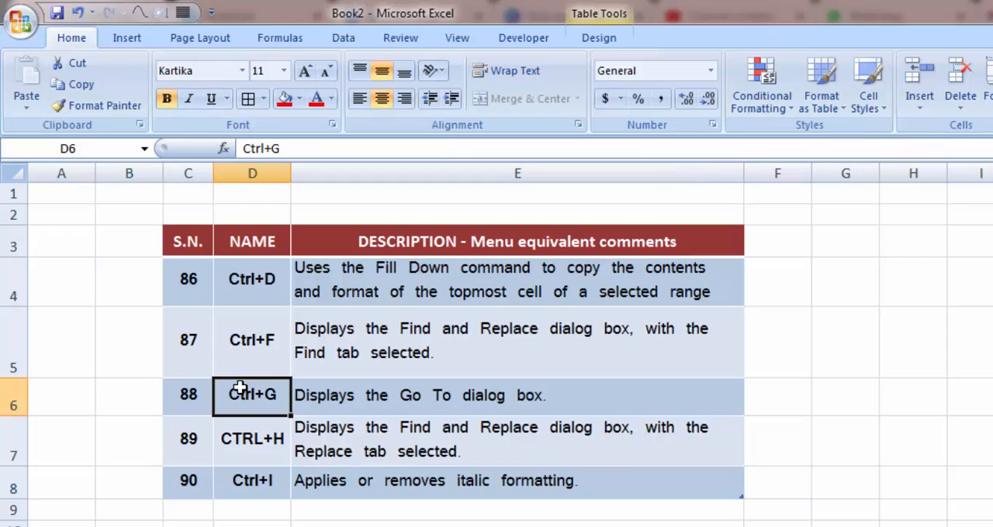